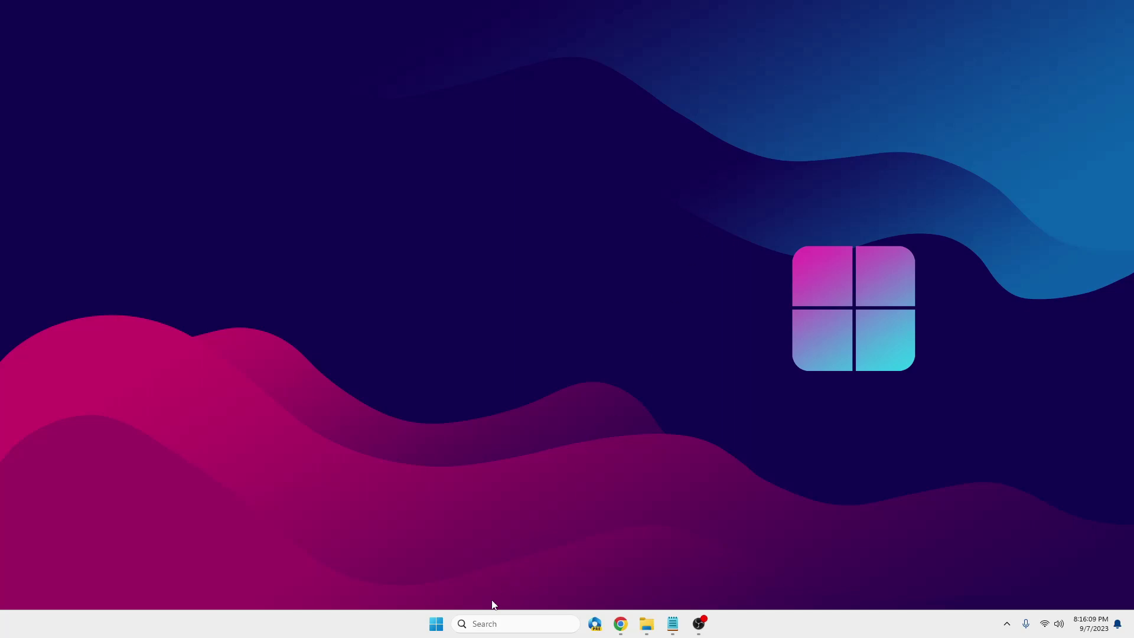
- Open inetcpl.cpl, restore the advanced Internet settings to defaults, apply, and close with OK
click(497, 630)
text(inetc)
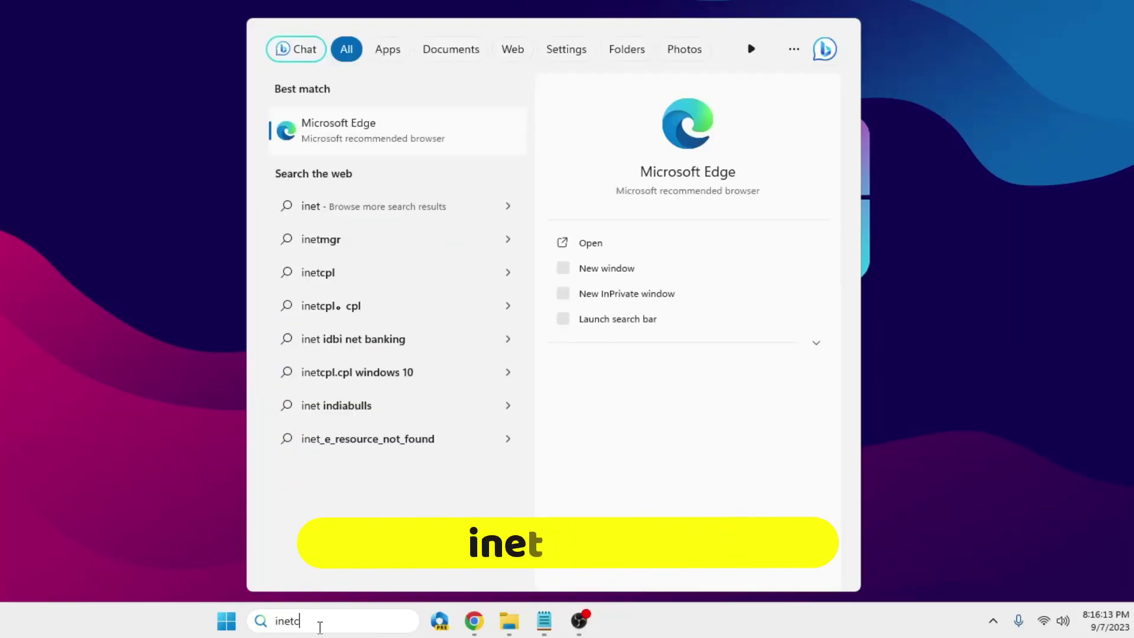
text(pl.cpl)
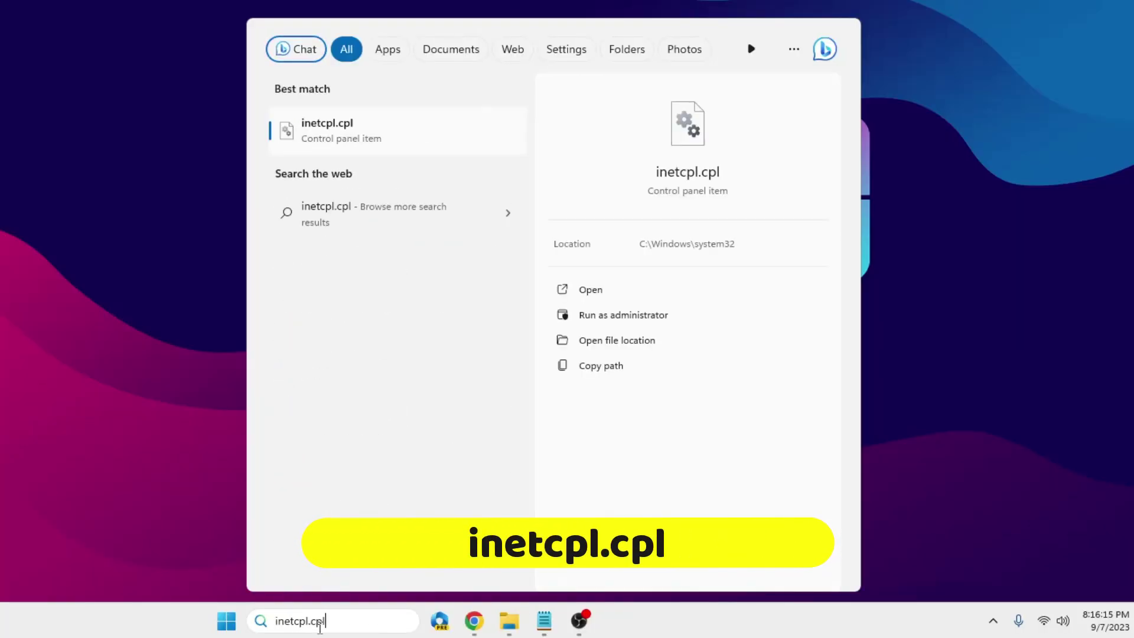
key(Return)
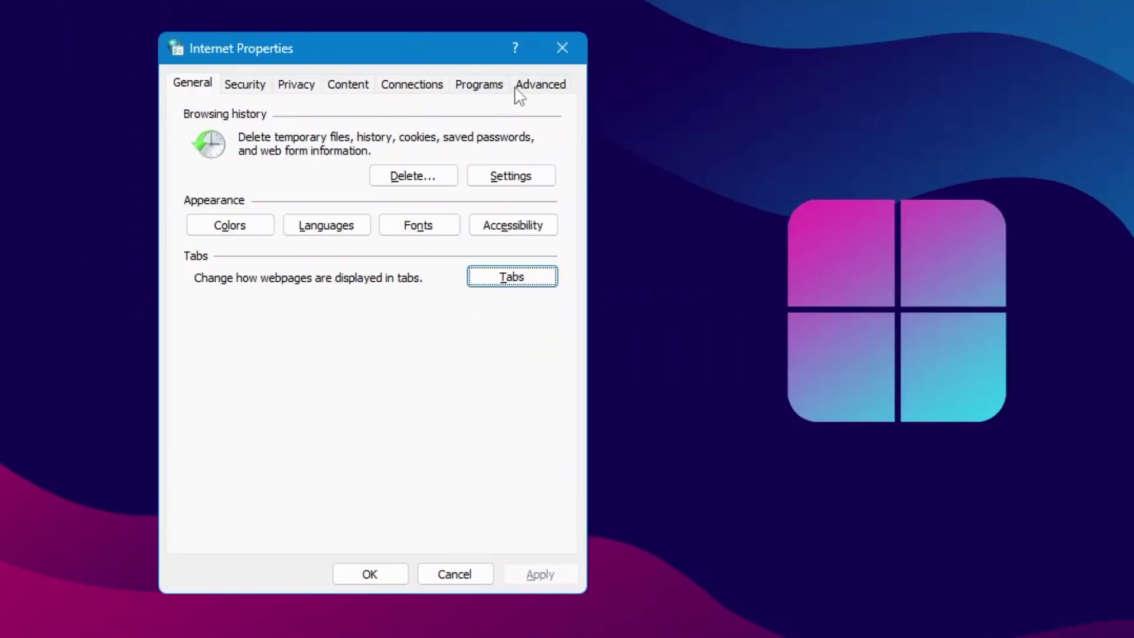
click(529, 89)
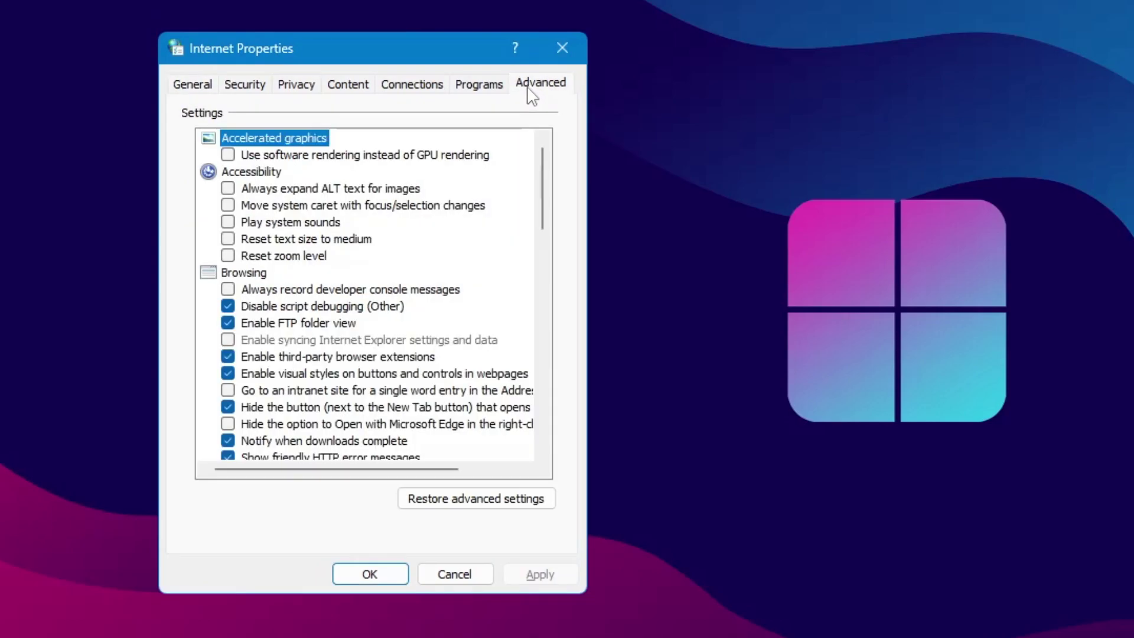
click(489, 503)
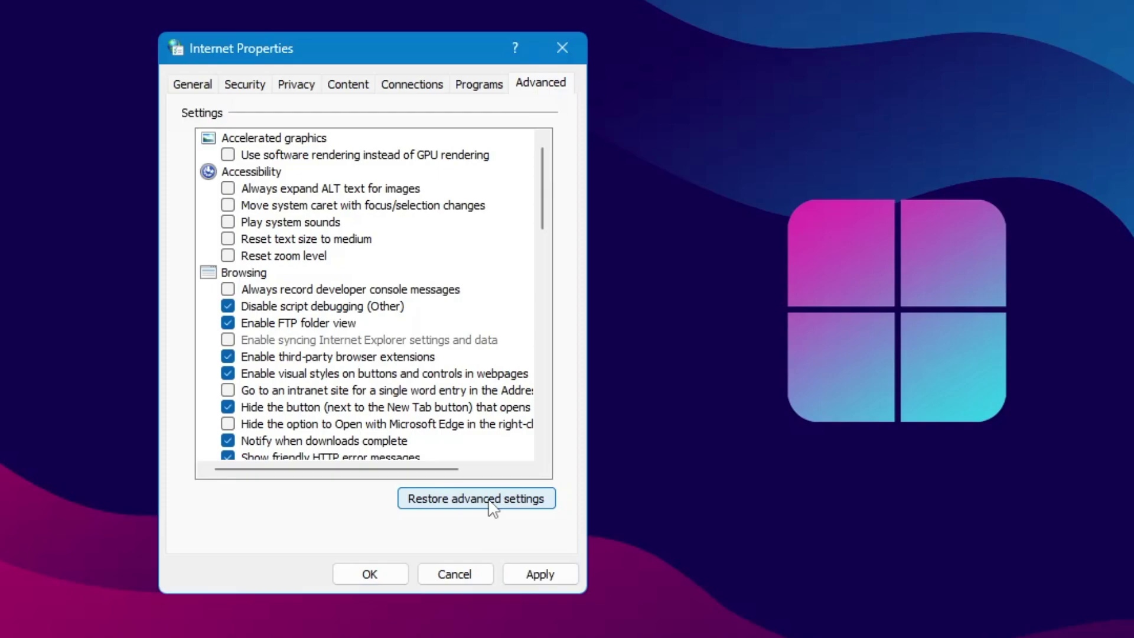
click(540, 576)
click(402, 577)
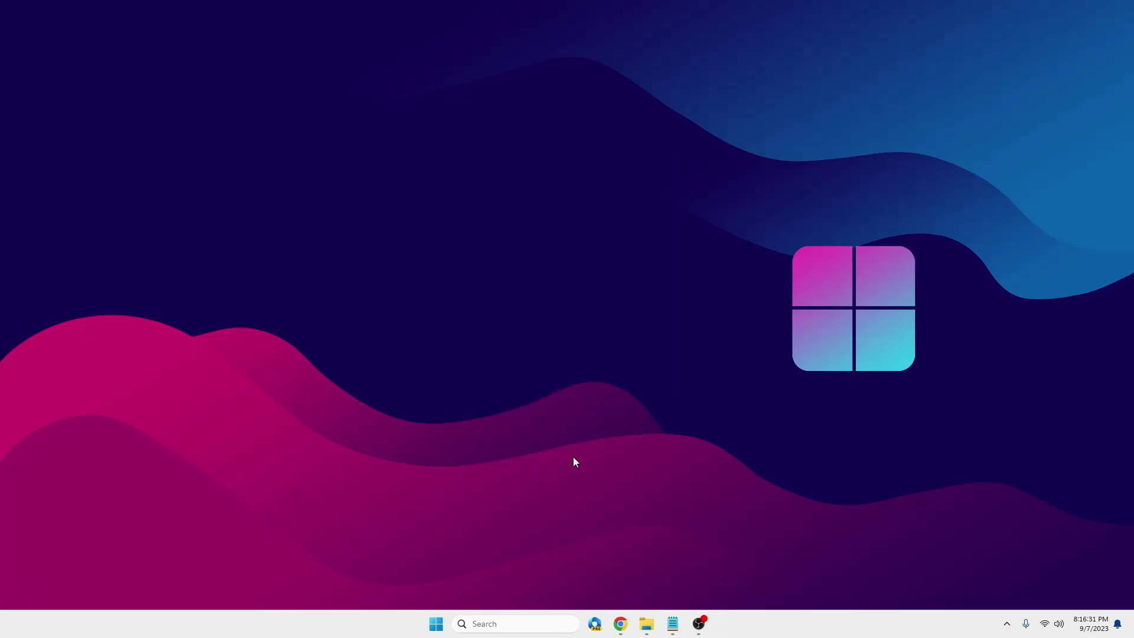
- Open the user's %temp% folder from the Run dialog
right_click(444, 630)
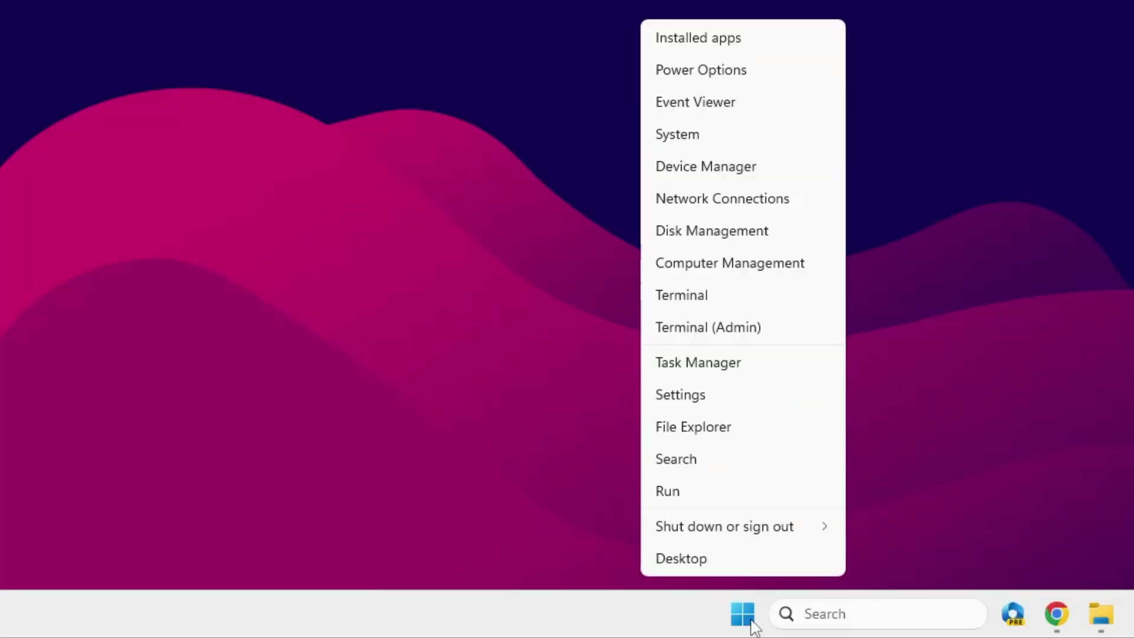
click(691, 495)
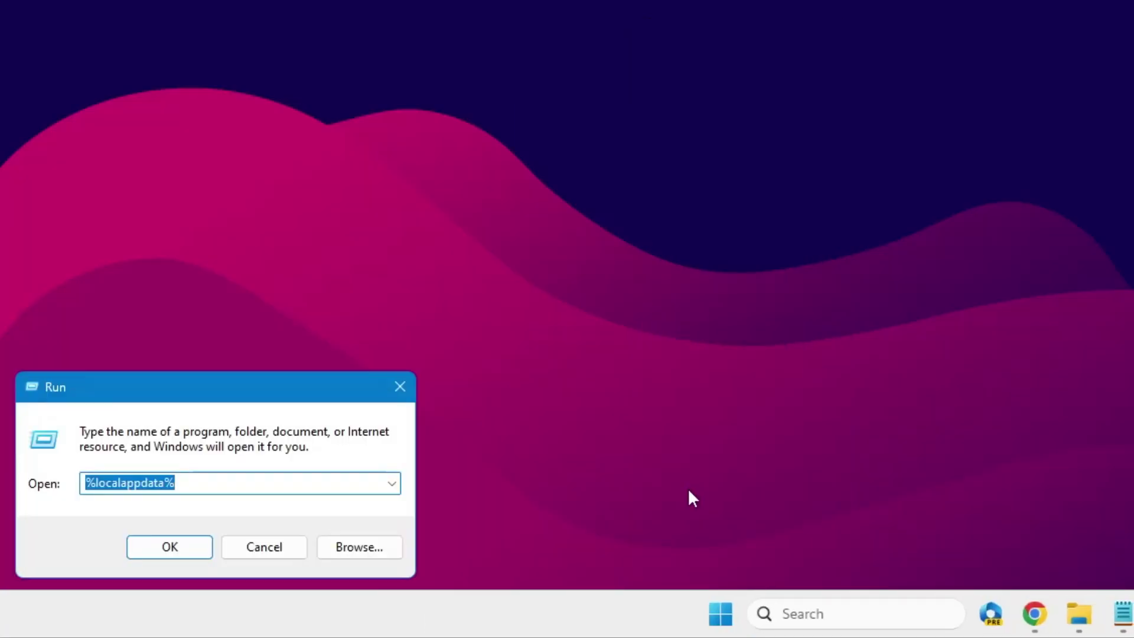
text(%te)
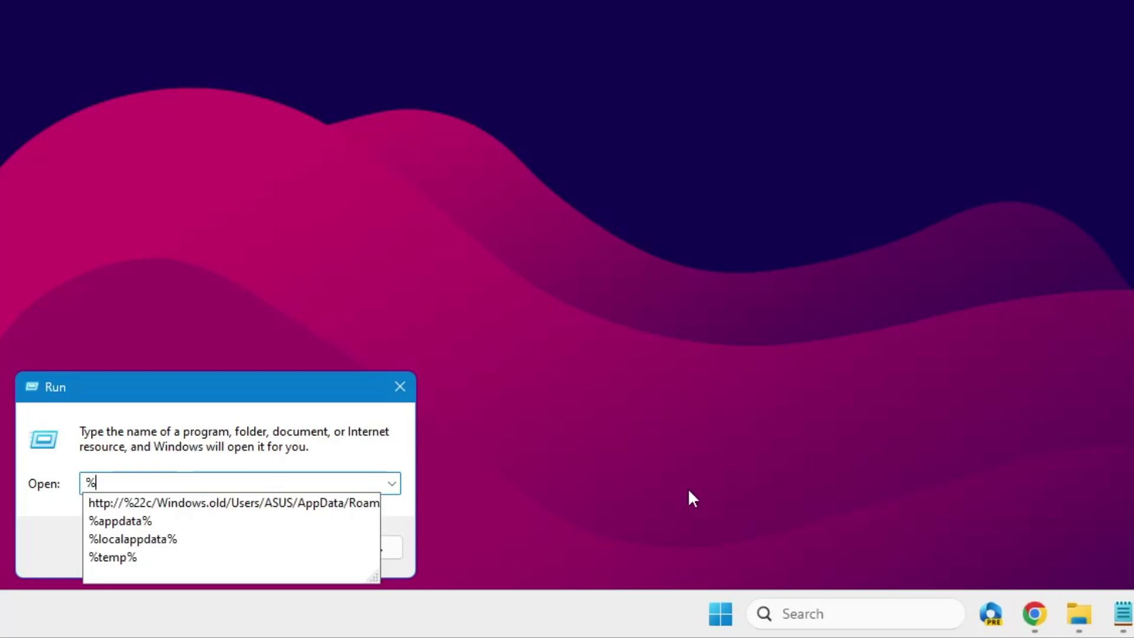
text(mp%)
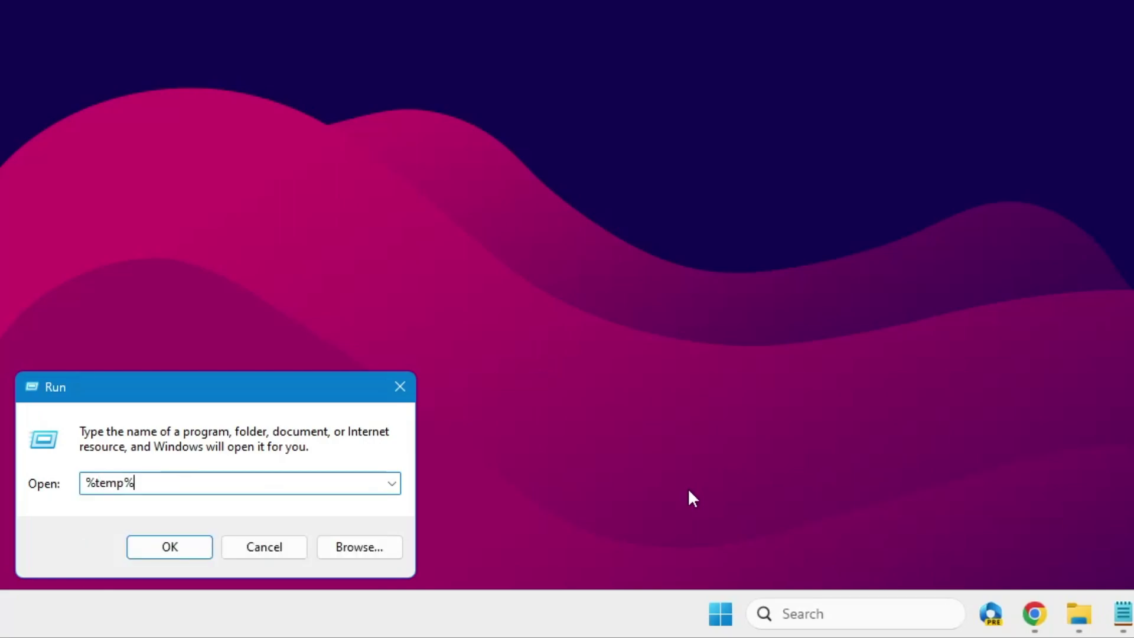
click(151, 546)
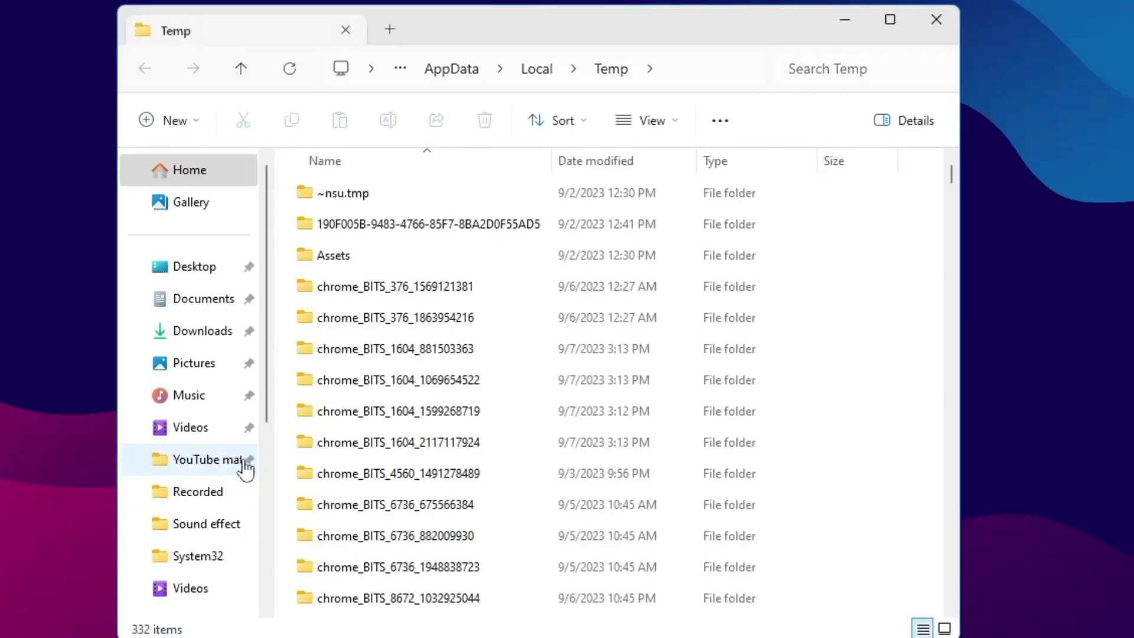
- Delete every item in the Temp folder, approving protected items, then close the window
click(345, 348)
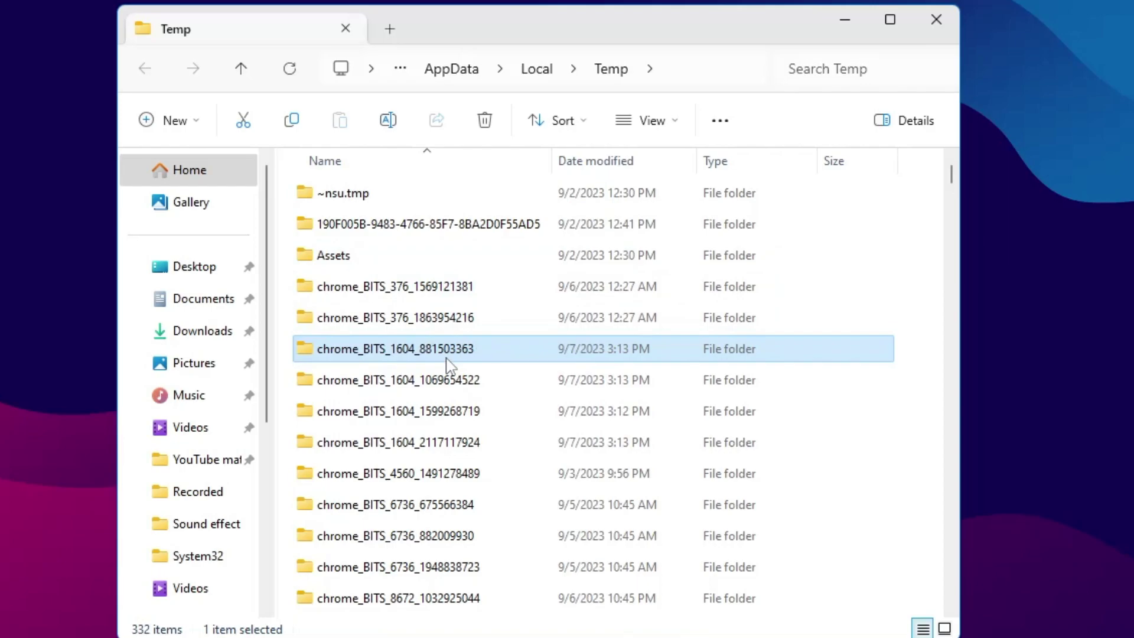
key(ctrl+a)
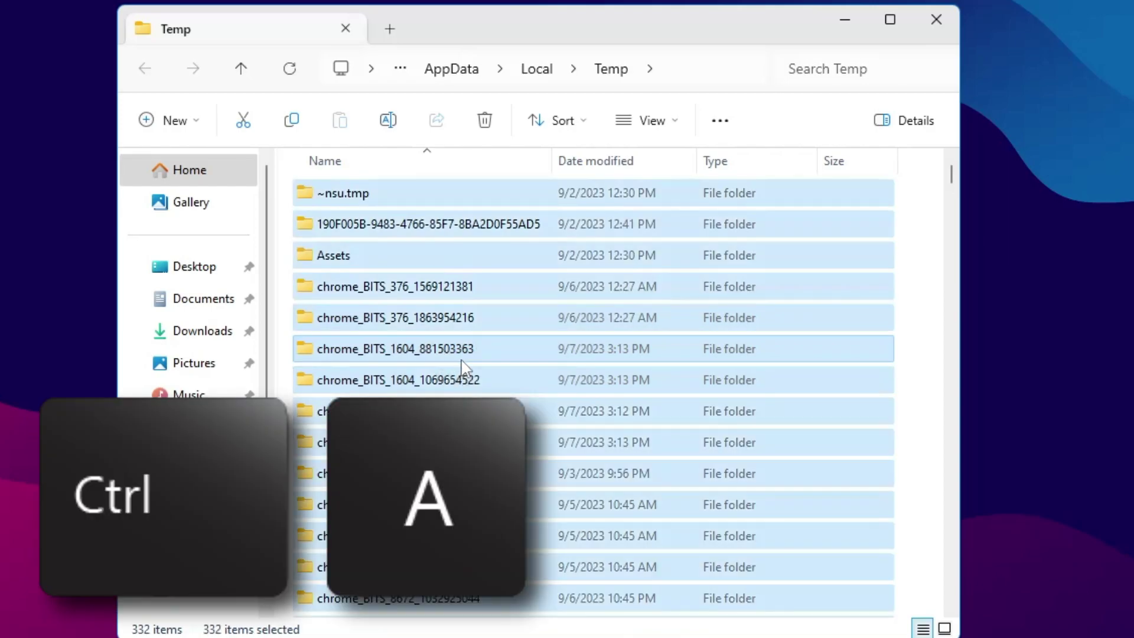
right_click(438, 328)
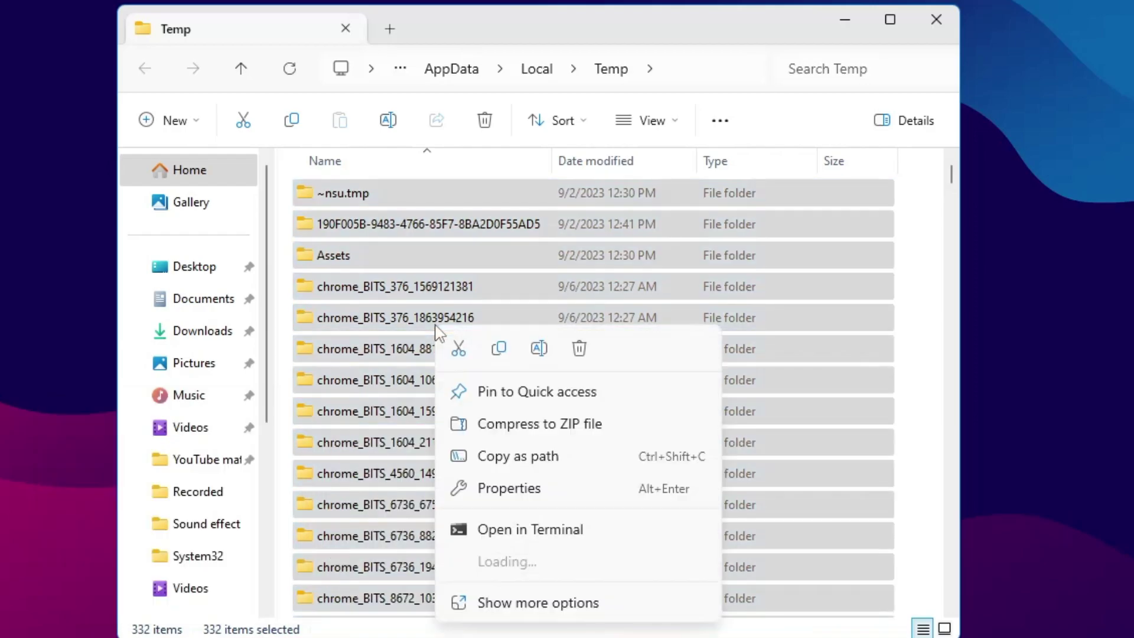
click(579, 349)
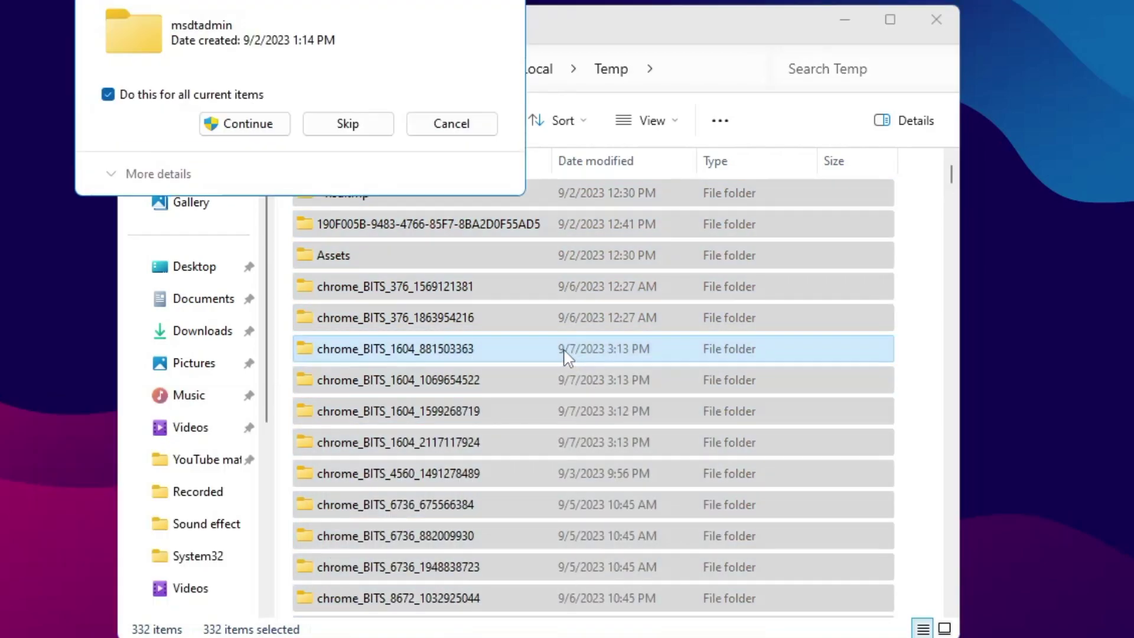
click(282, 122)
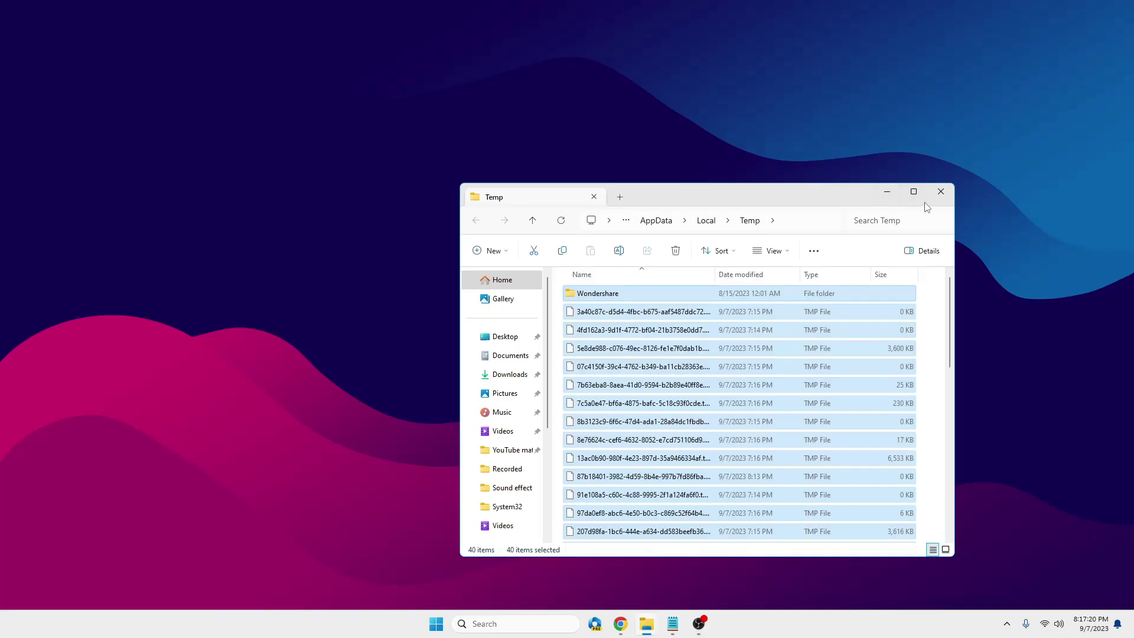
click(940, 195)
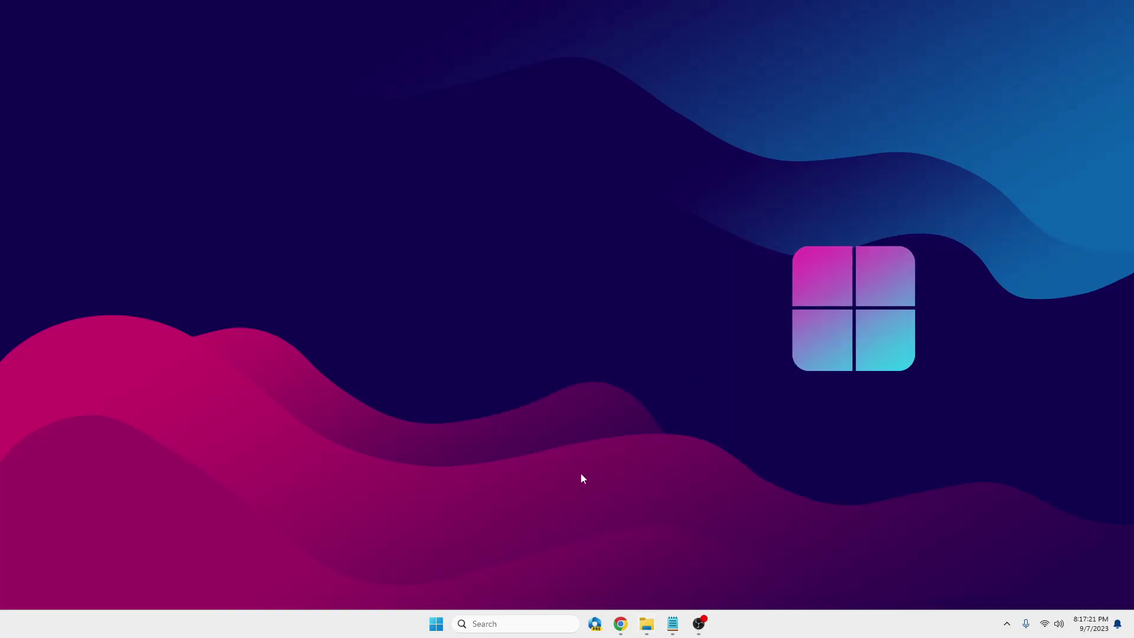
- Open the Windows Temp folder from the Run dialog
right_click(435, 625)
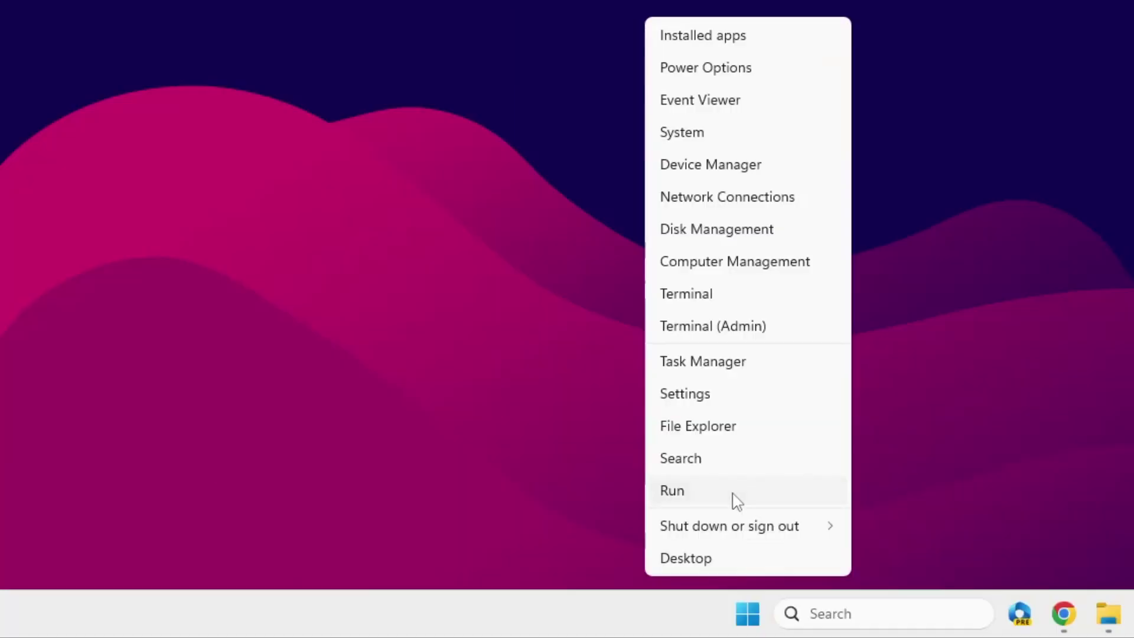
click(734, 495)
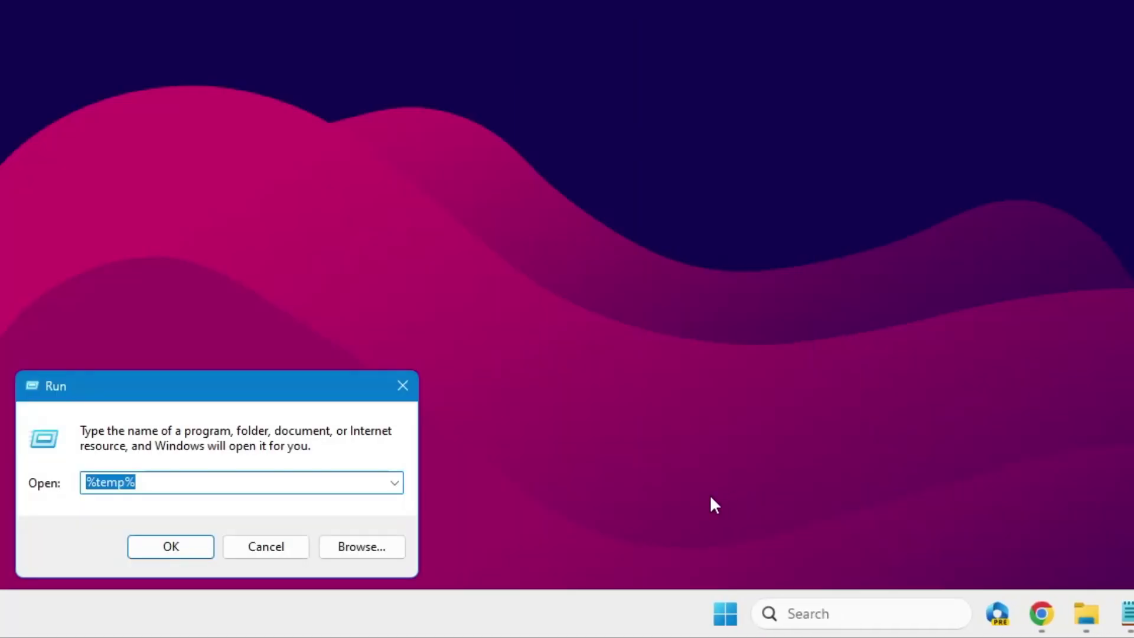
text(te)
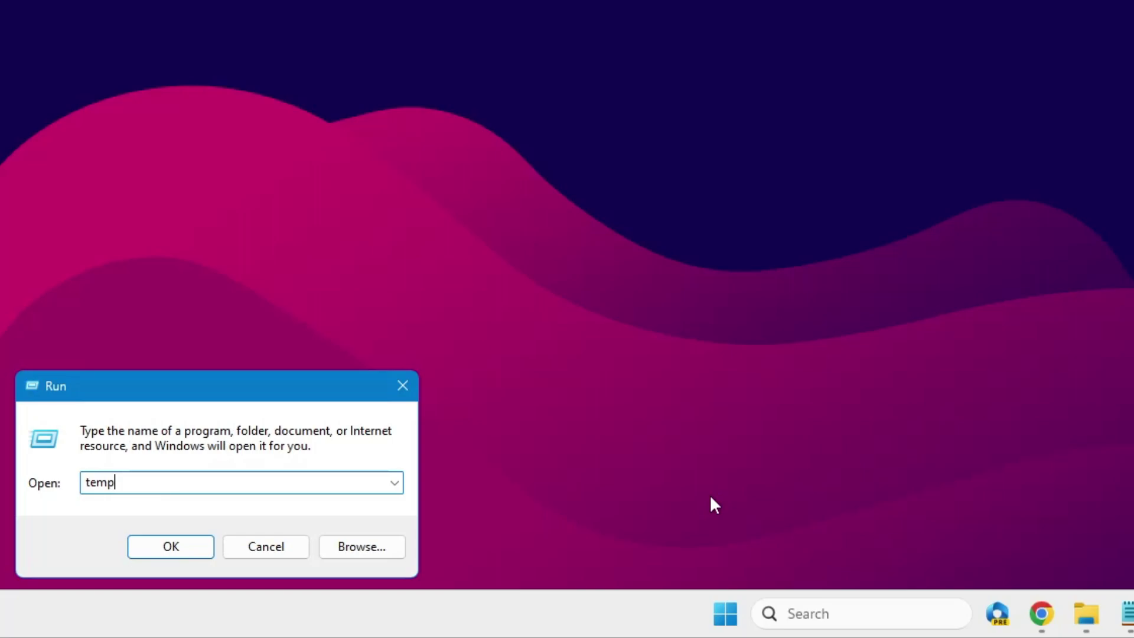
click(172, 547)
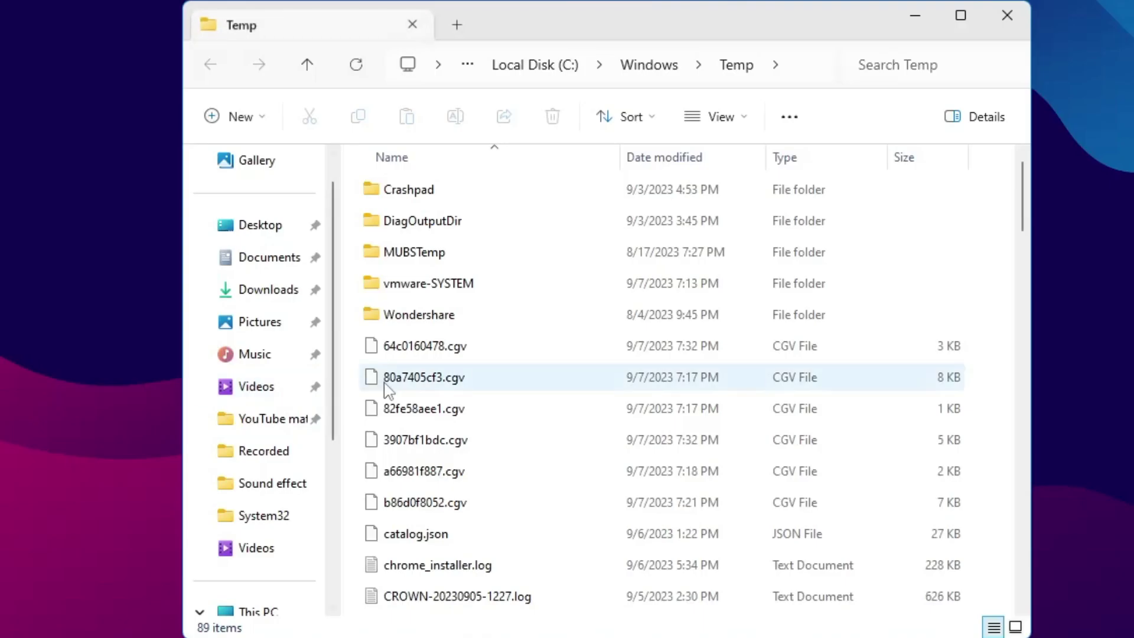
- Delete all 89 items with admin approval, skipping in-use files for all, then close the folder
click(1020, 265)
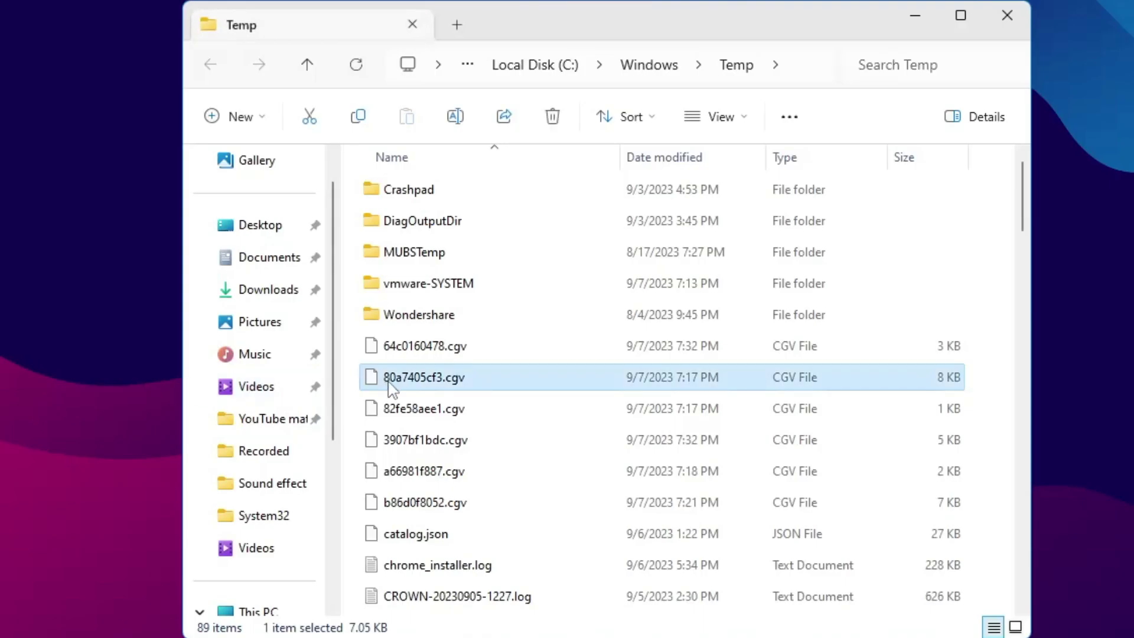
key(ctrl+a)
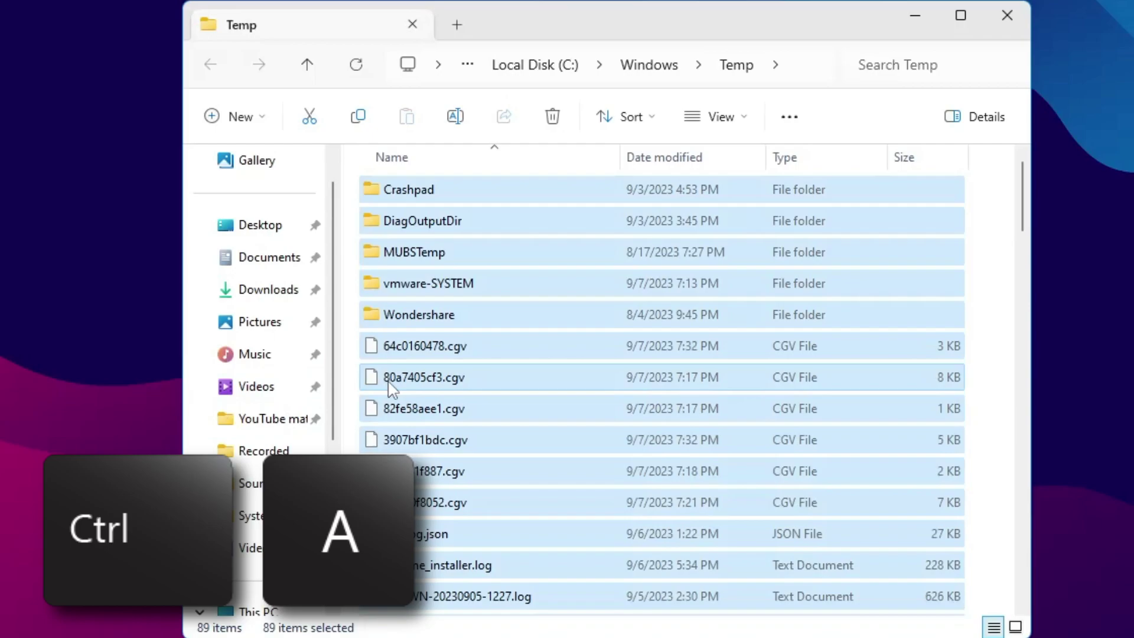
right_click(450, 311)
click(593, 333)
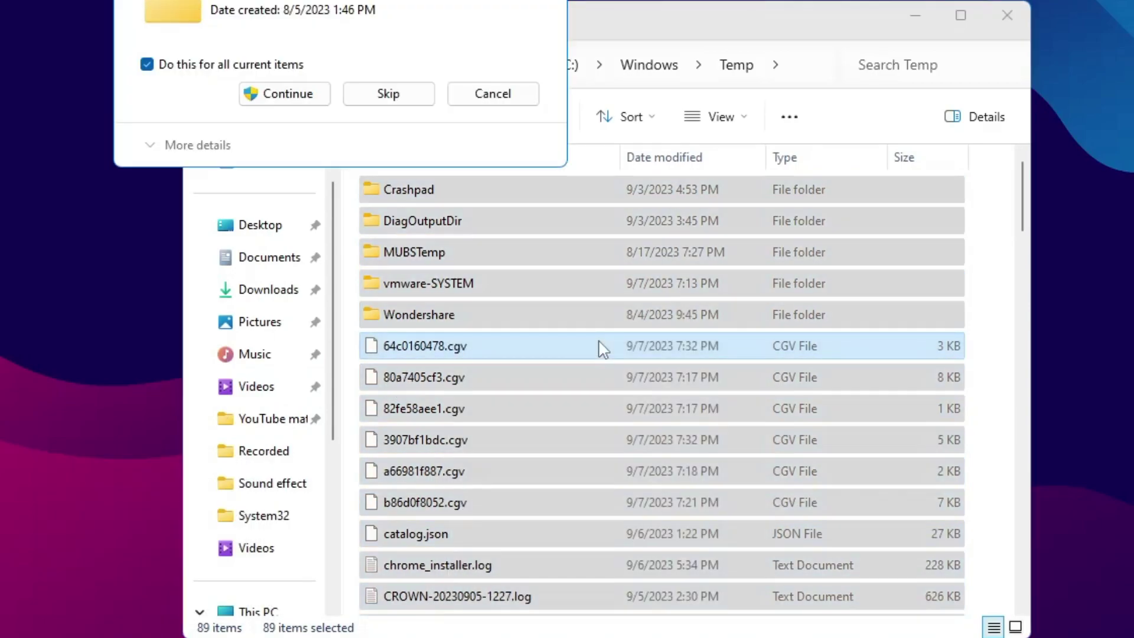
click(308, 93)
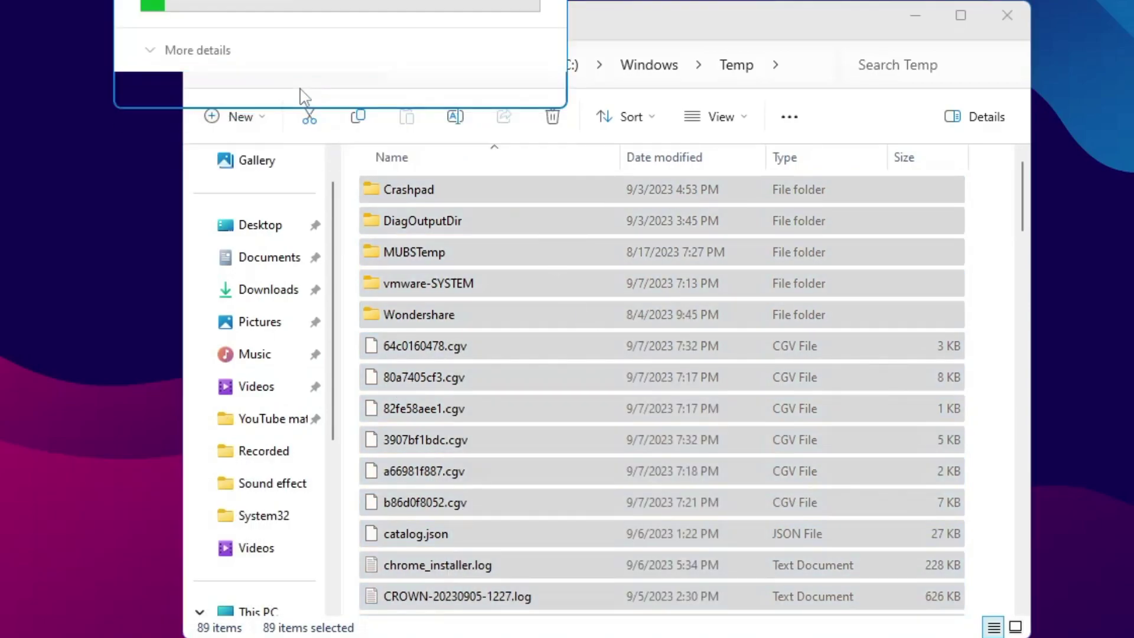
click(298, 111)
click(405, 143)
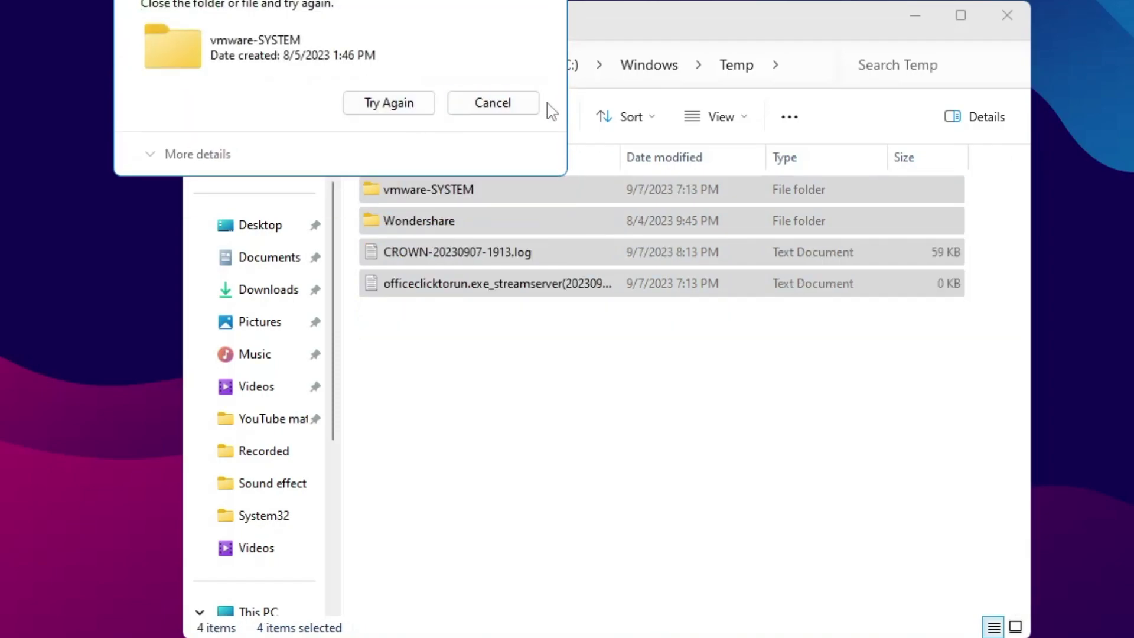
click(1007, 16)
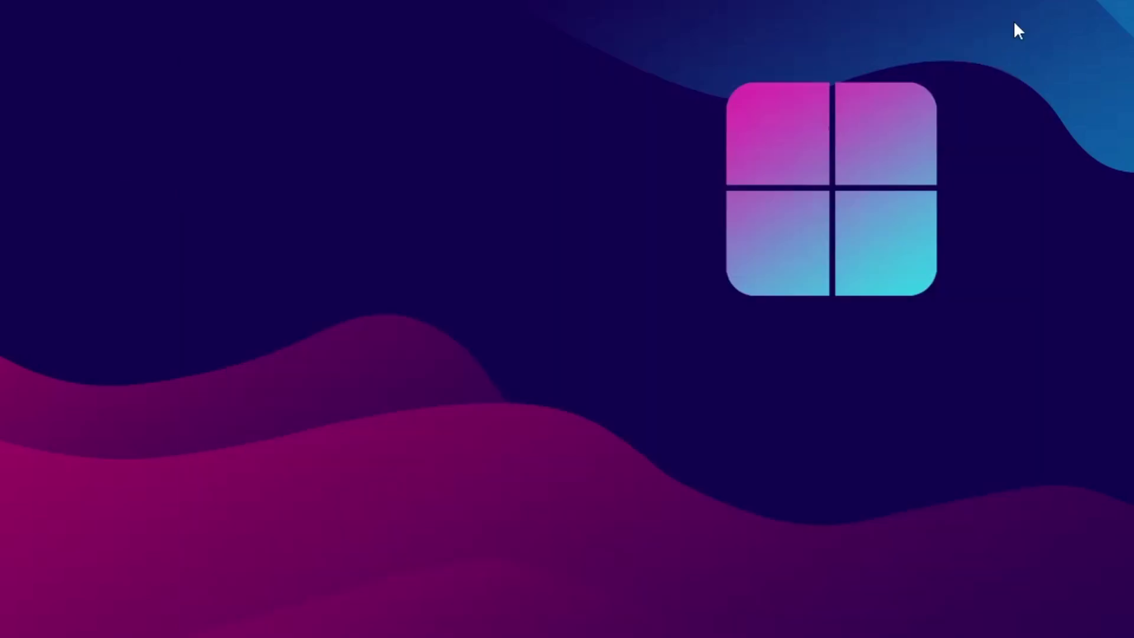
- Check the VPN page, then confirm the Proxy page has auto-detect On and no proxy server
right_click(435, 626)
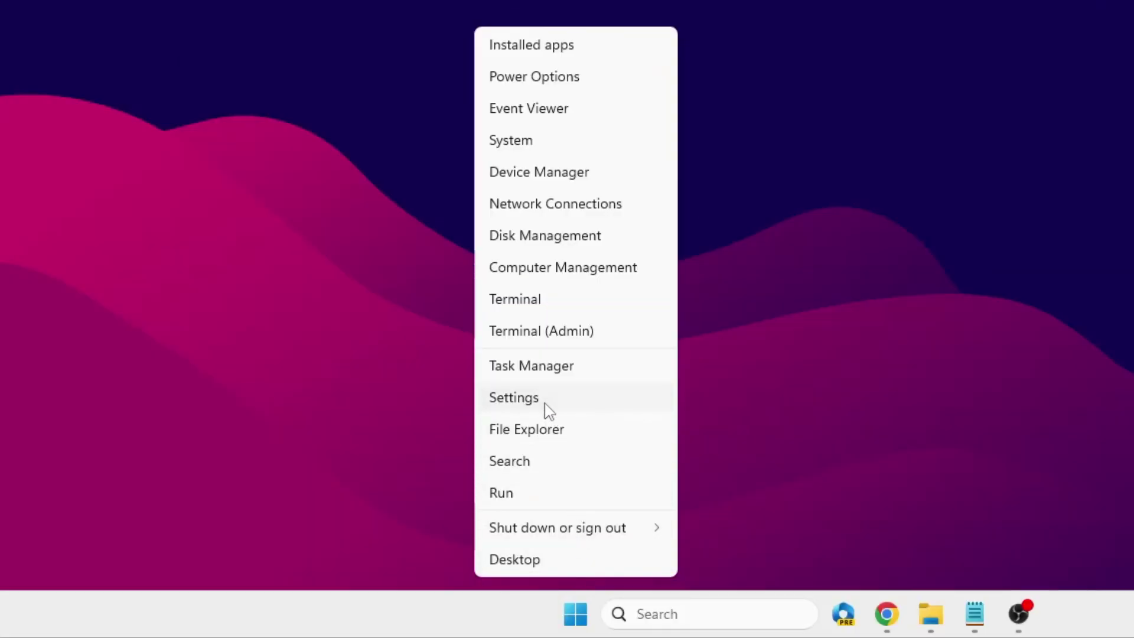
click(549, 410)
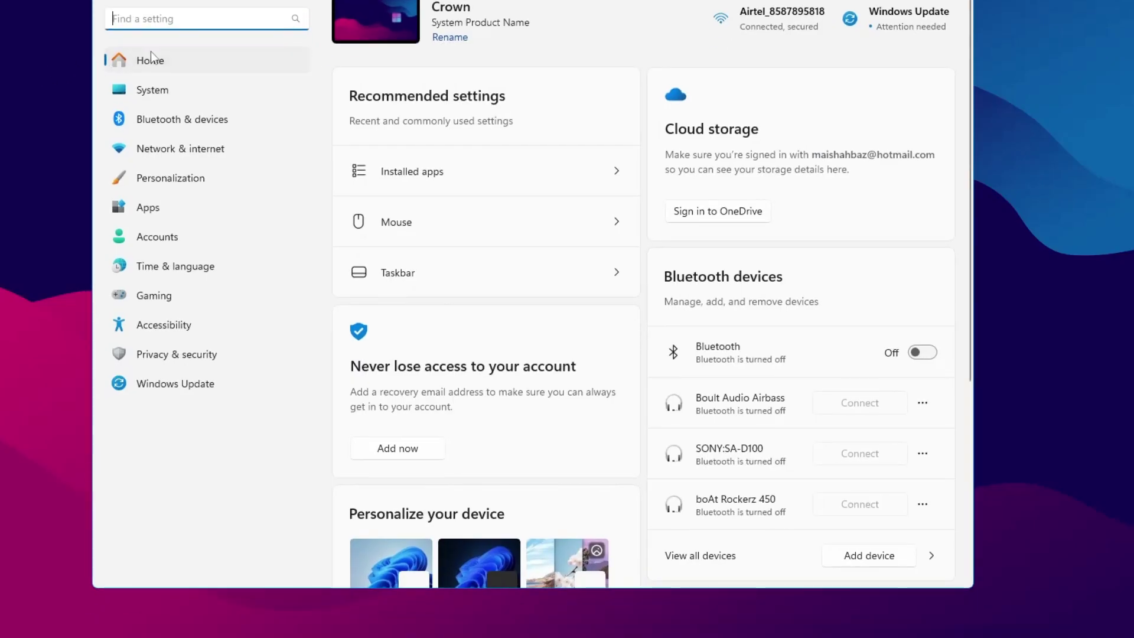
click(212, 155)
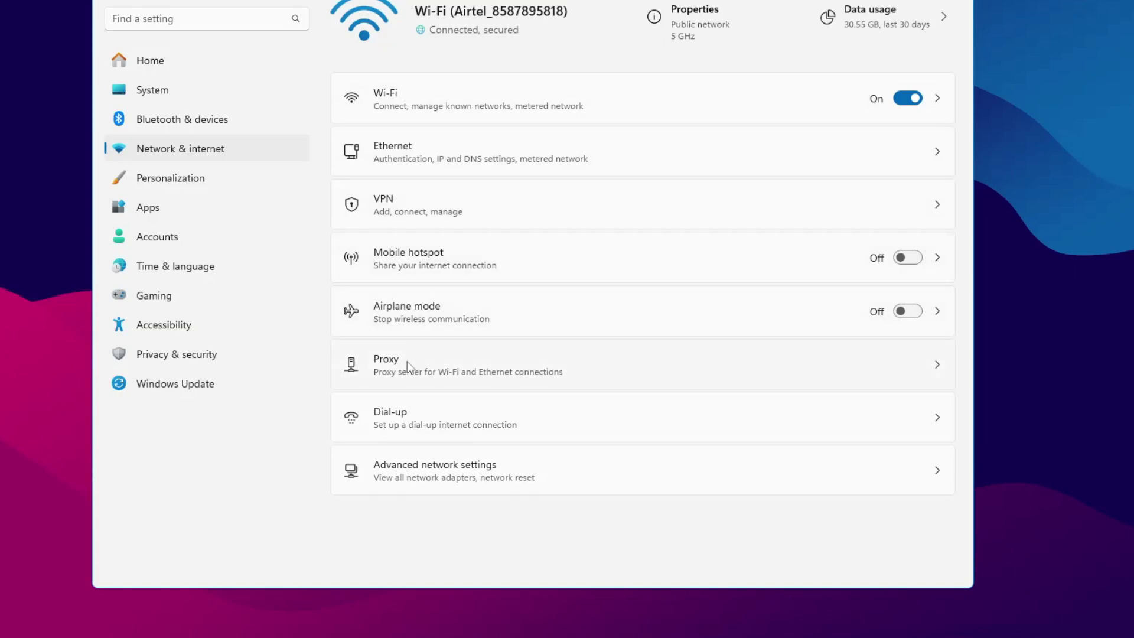
click(437, 210)
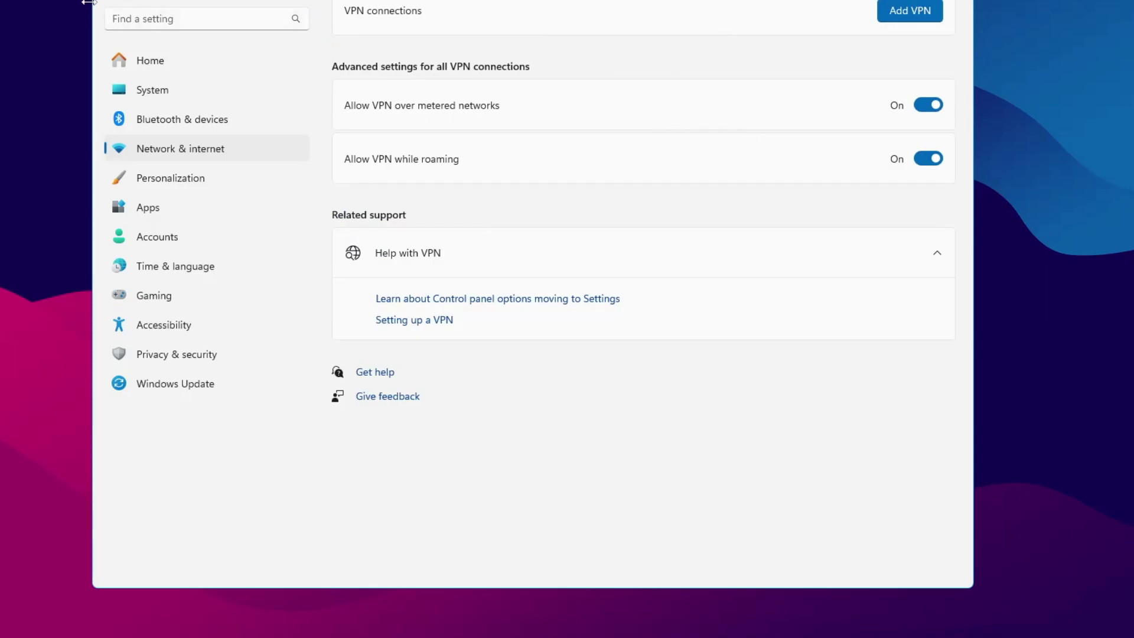
key(alt+Left)
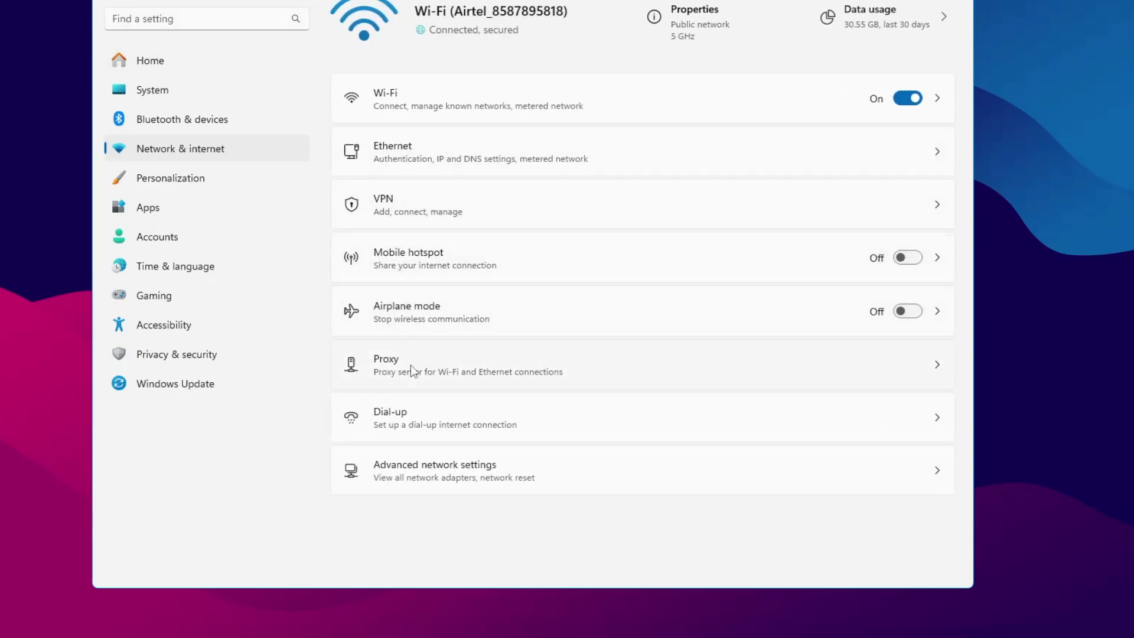
click(429, 366)
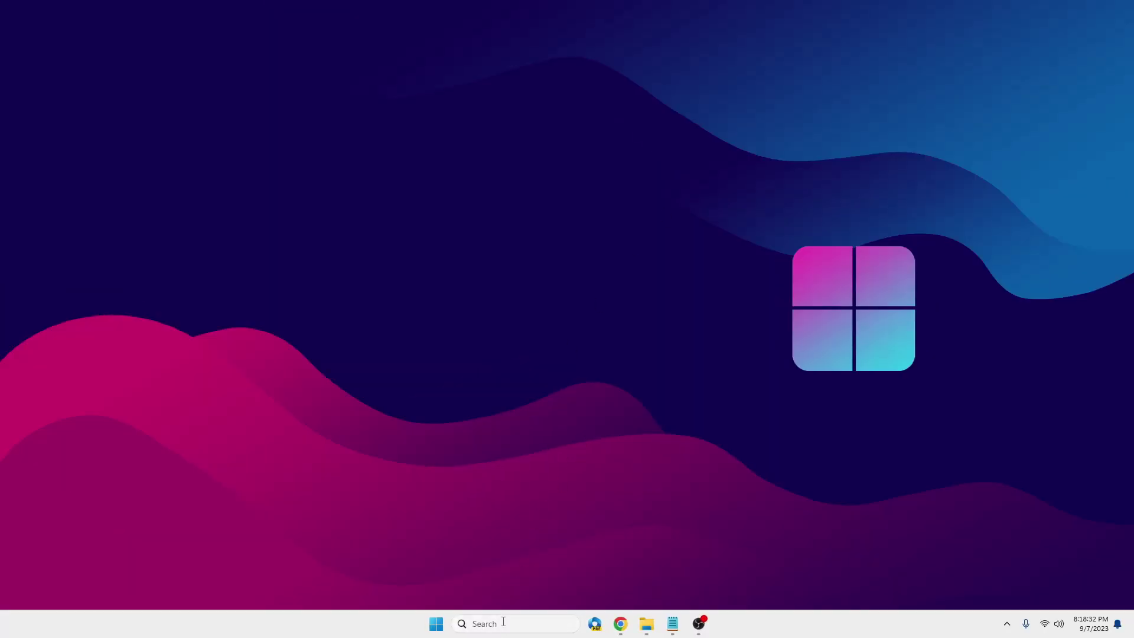
click(503, 622)
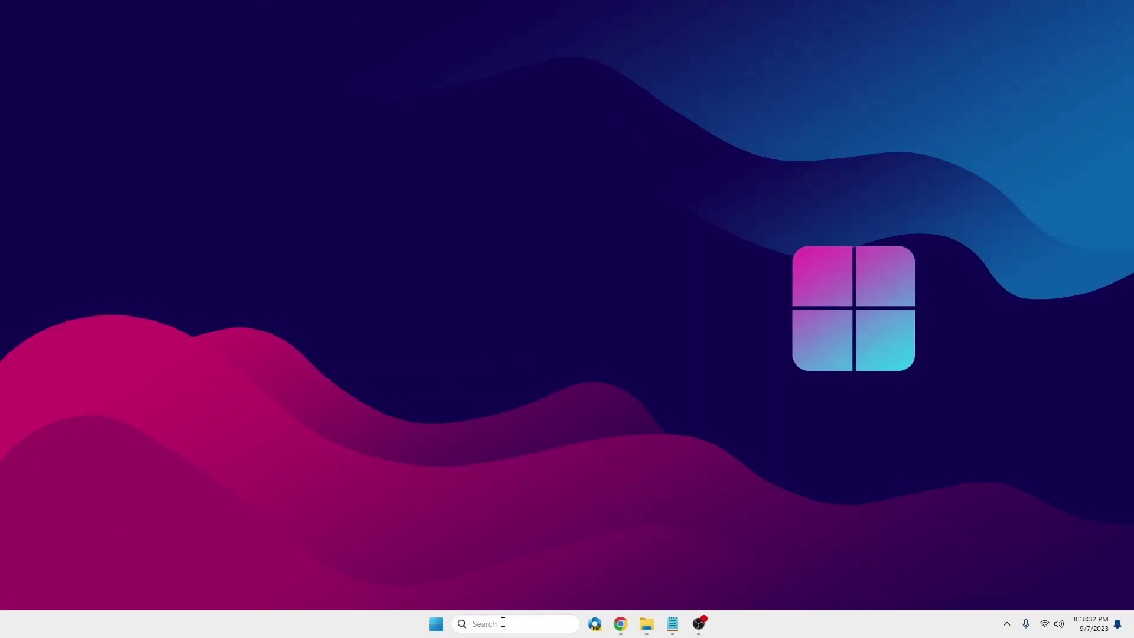
- Open Allow an app through Windows Firewall, find Roblox in the list, and unlock Change settings
text(allow)
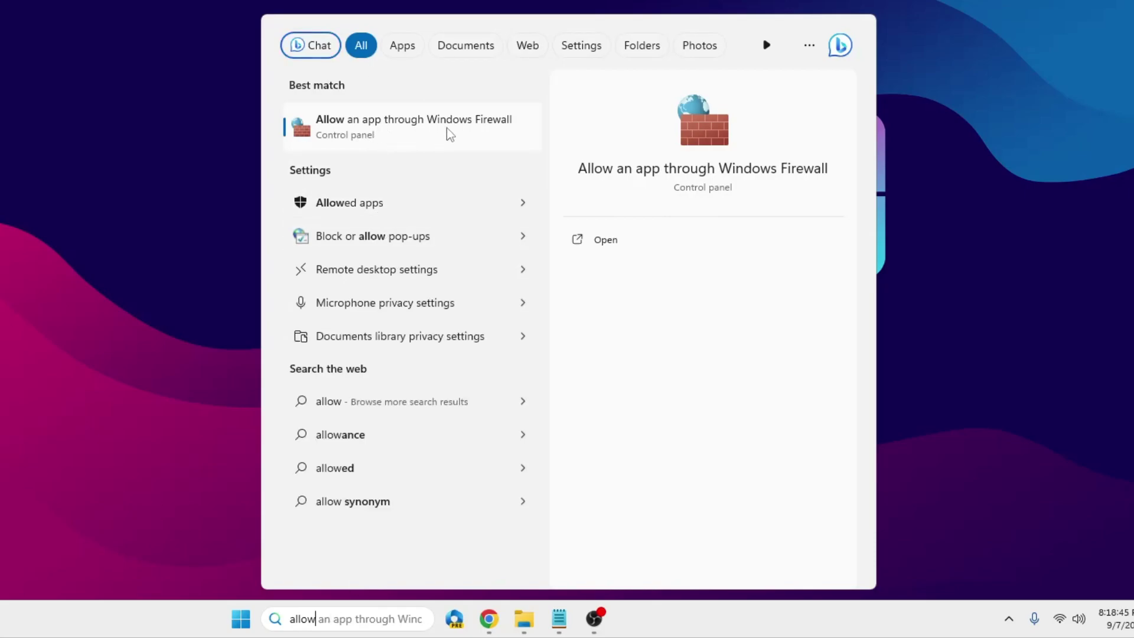
click(414, 126)
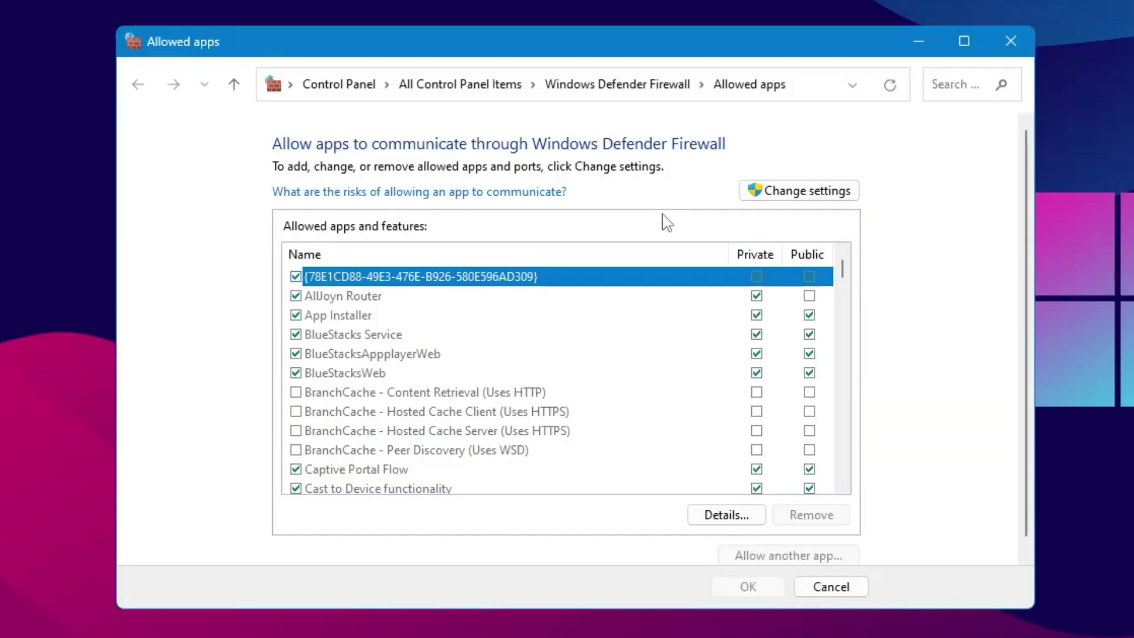
click(404, 334)
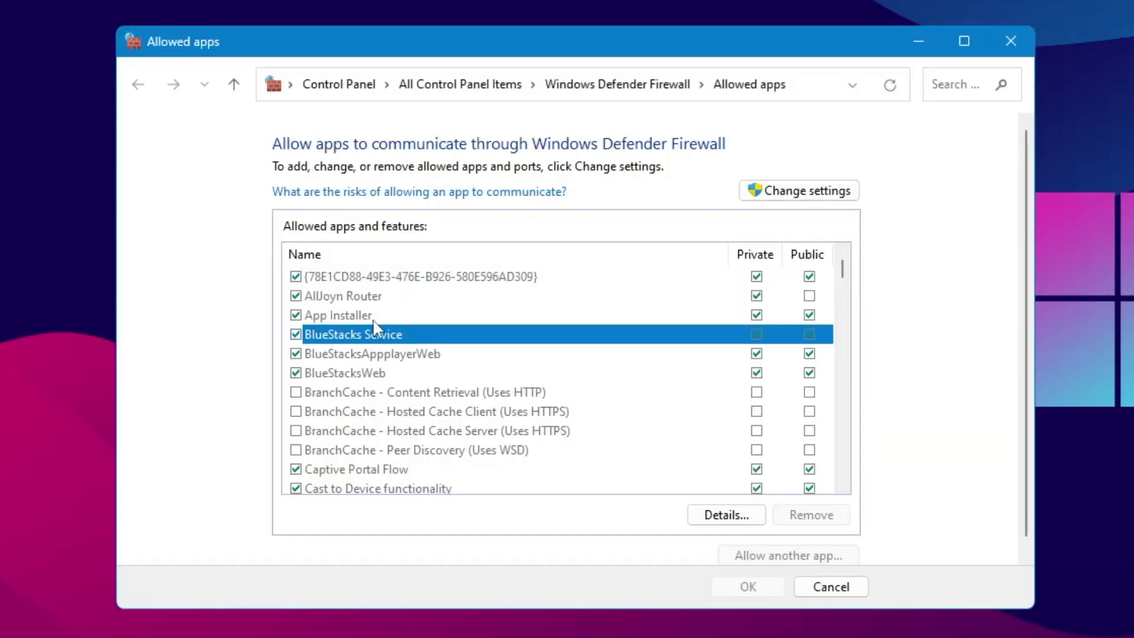
scroll(381, 337, down, 20)
click(383, 354)
click(344, 434)
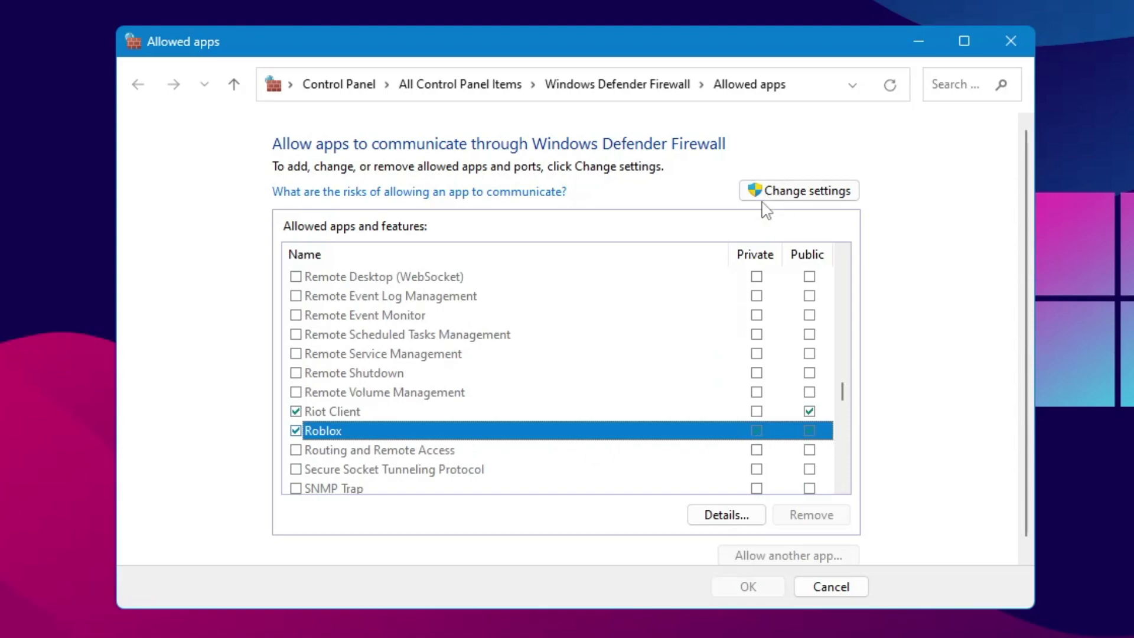
click(814, 192)
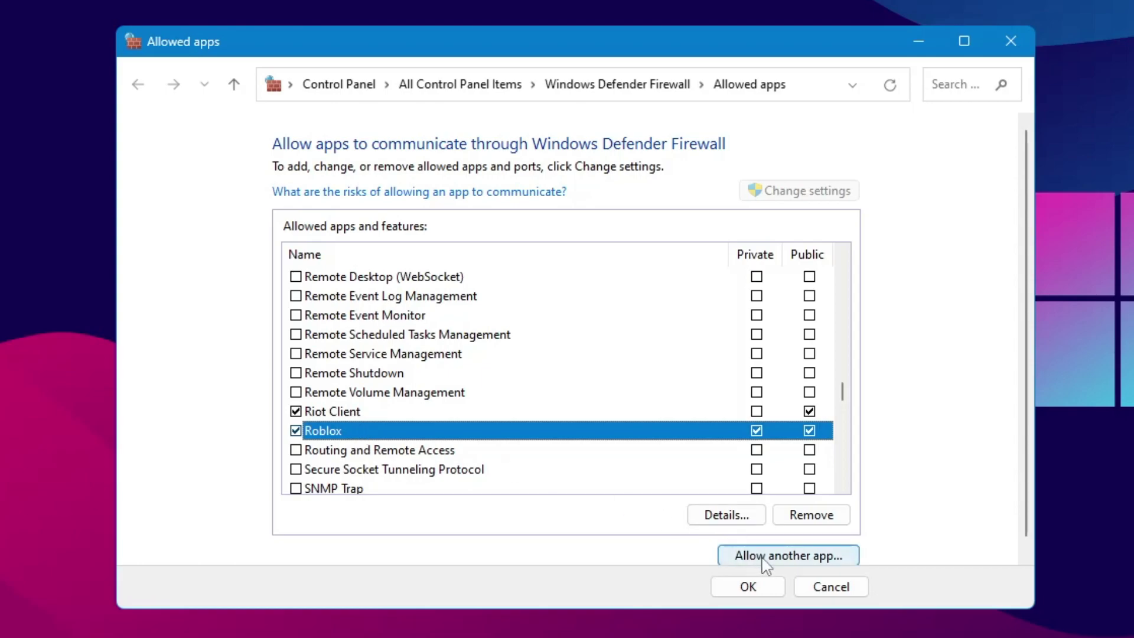
- Start Allow another app and locate the Roblox version folder through Roblox Player's file location
click(789, 557)
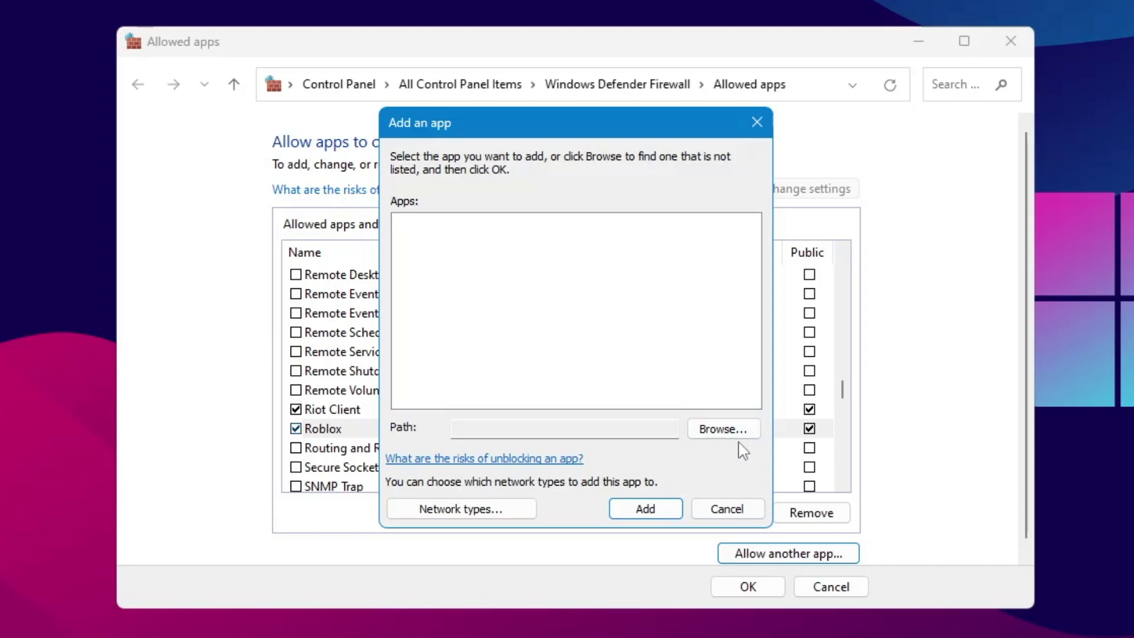
key(super+s)
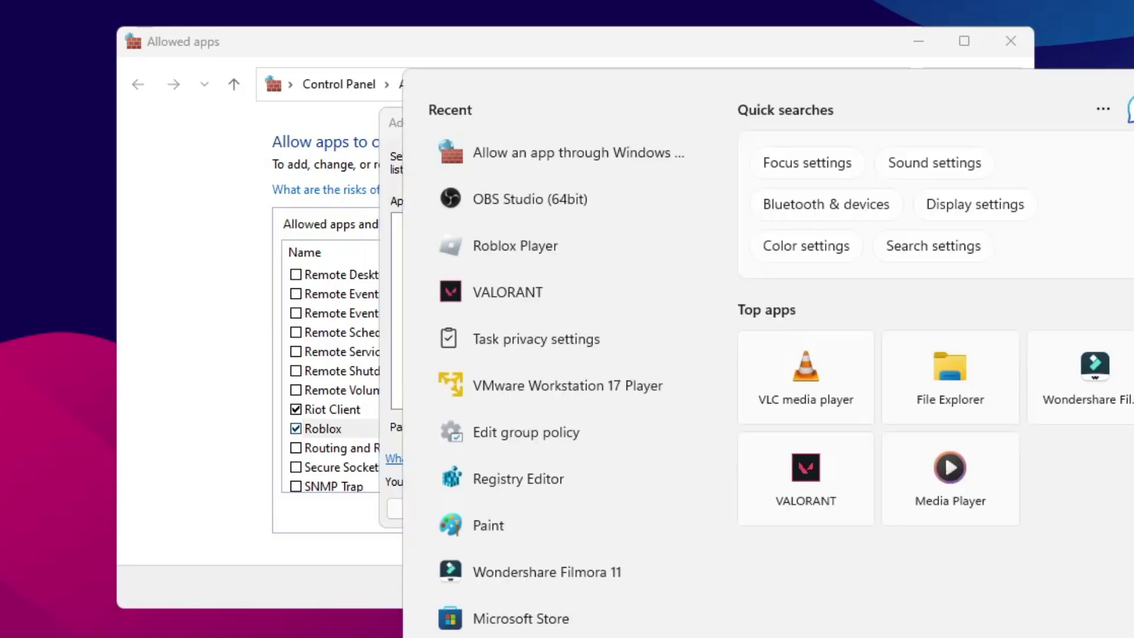
text(roblox)
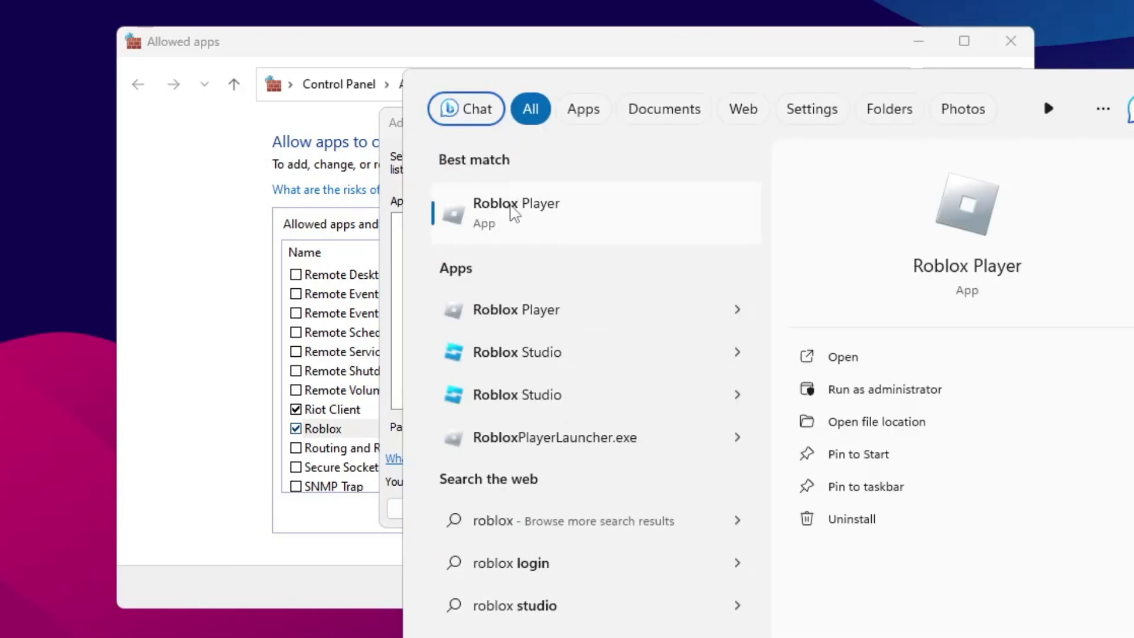
right_click(544, 211)
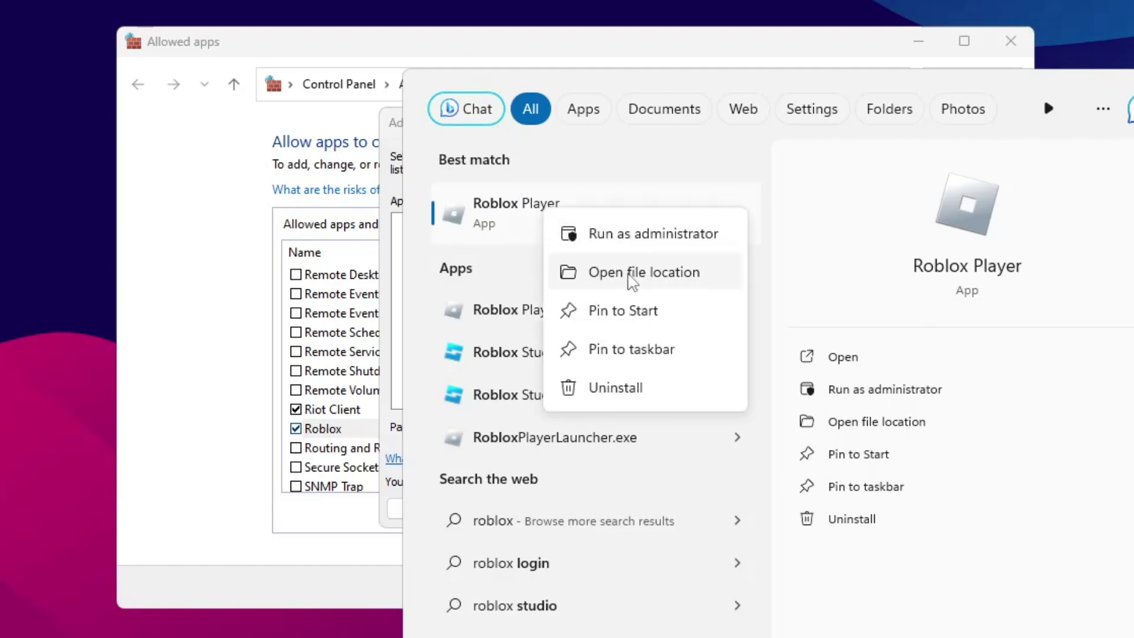
click(633, 282)
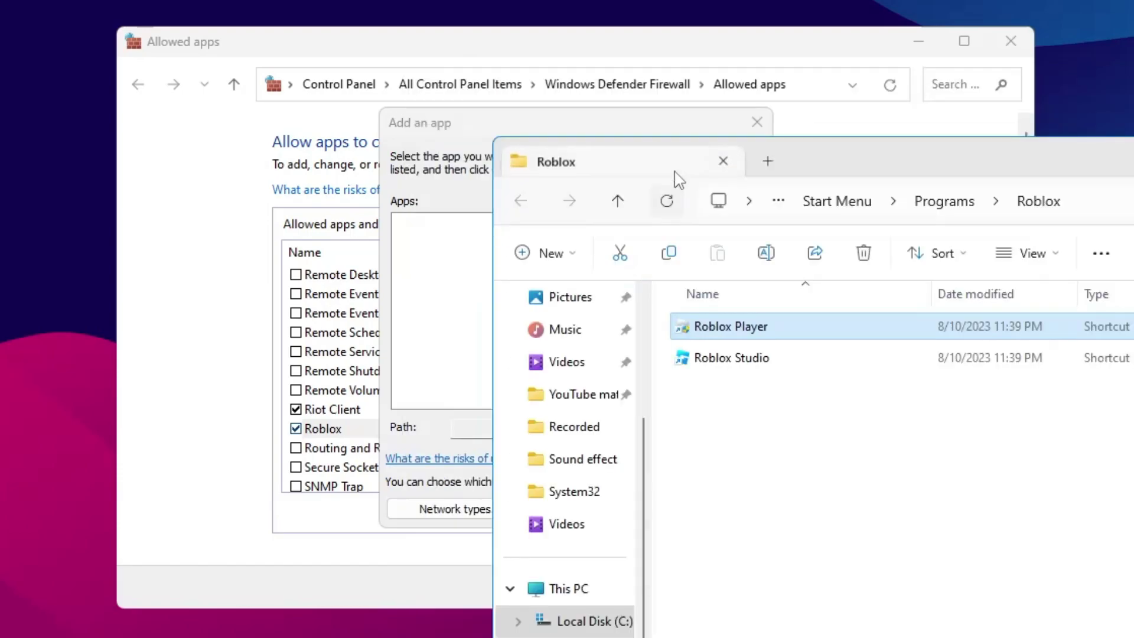
drag(792, 154, 627, 72)
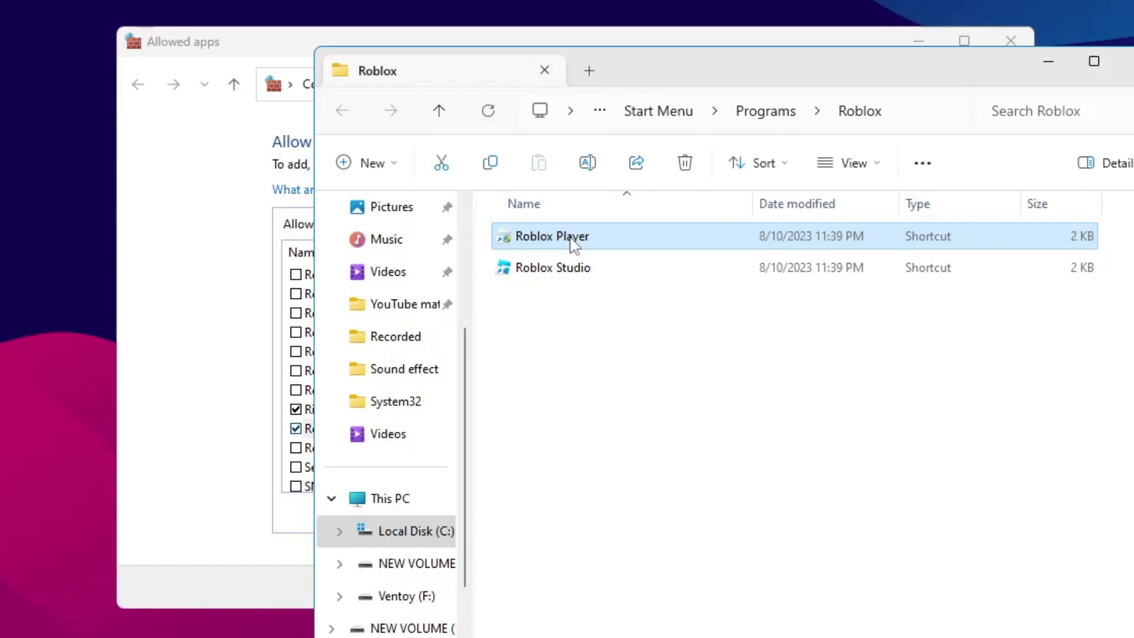
right_click(584, 242)
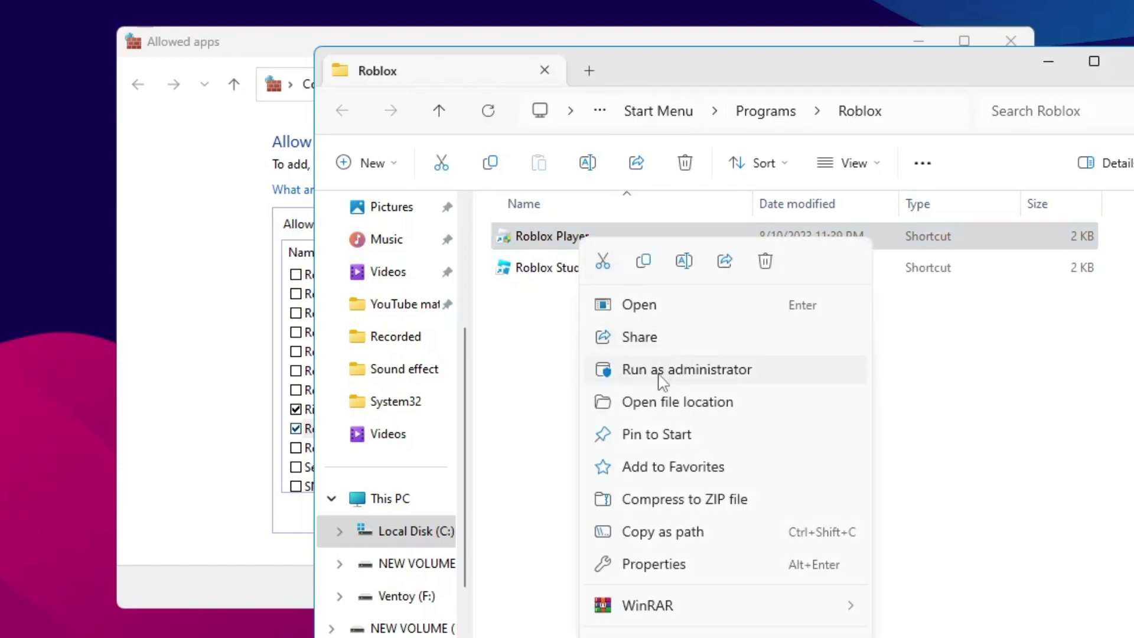
click(668, 401)
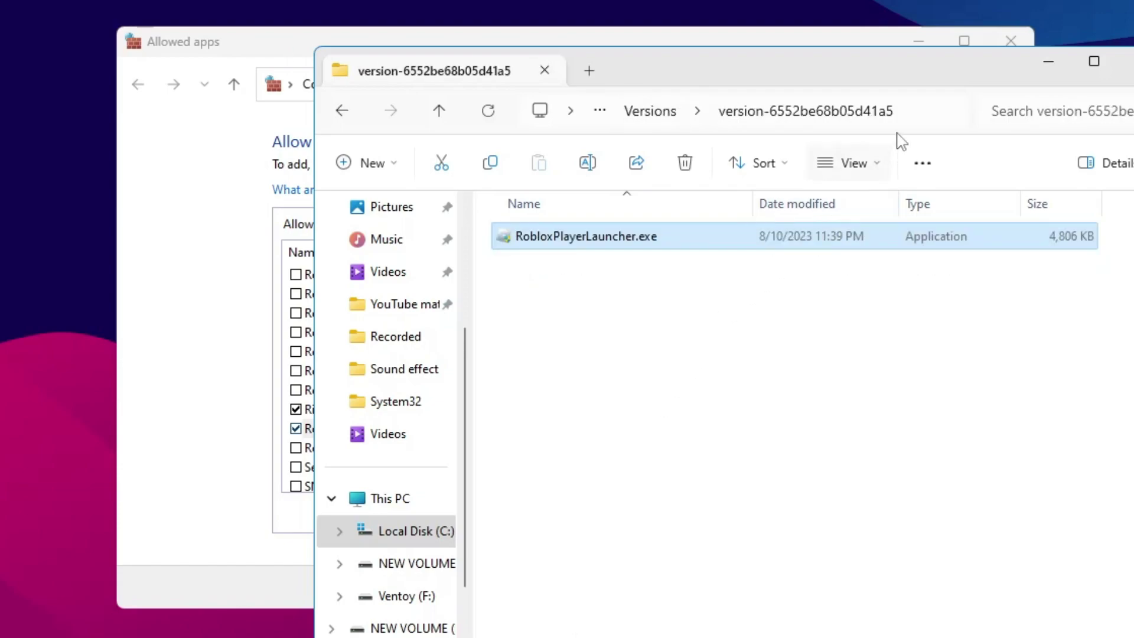
click(923, 112)
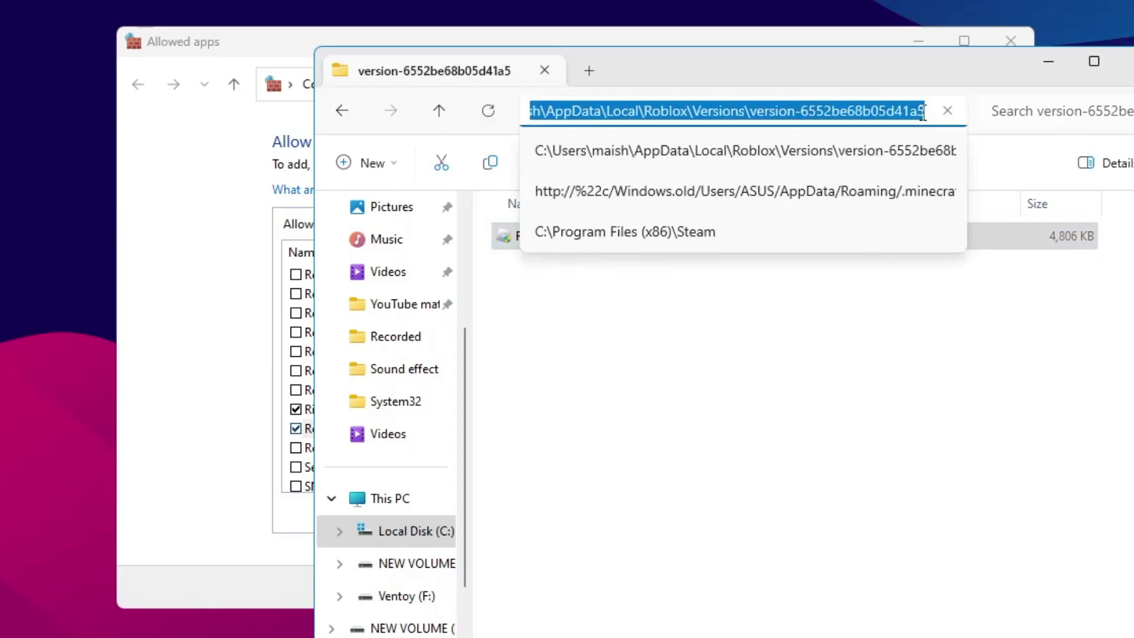
click(1049, 61)
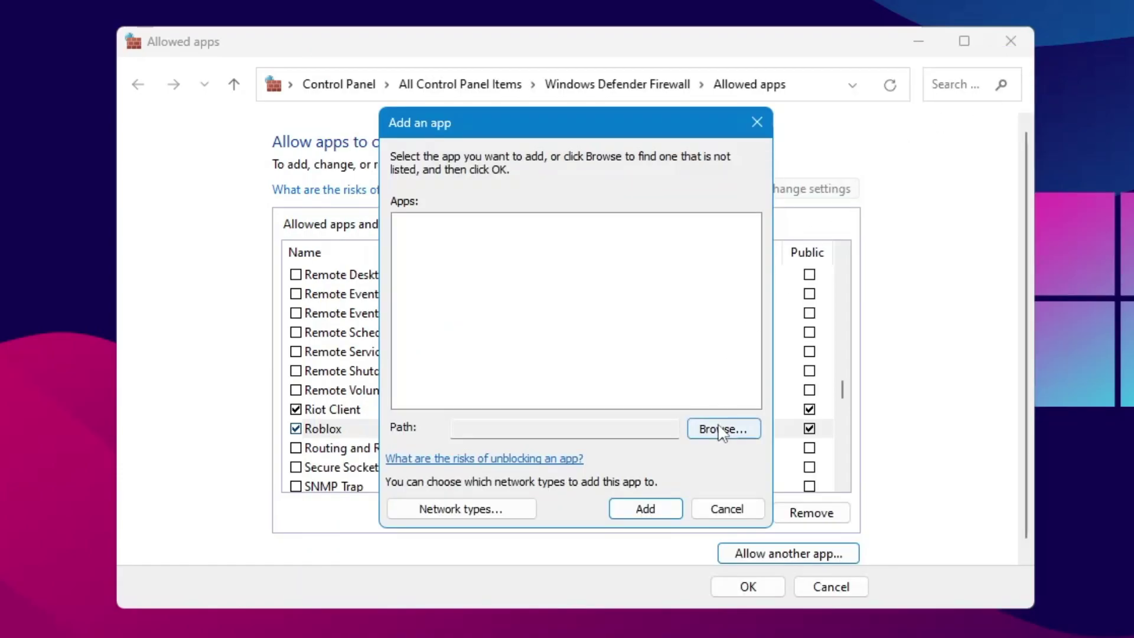
- Choose RobloxPlayerLauncher.exe as the program in the file picker
click(722, 430)
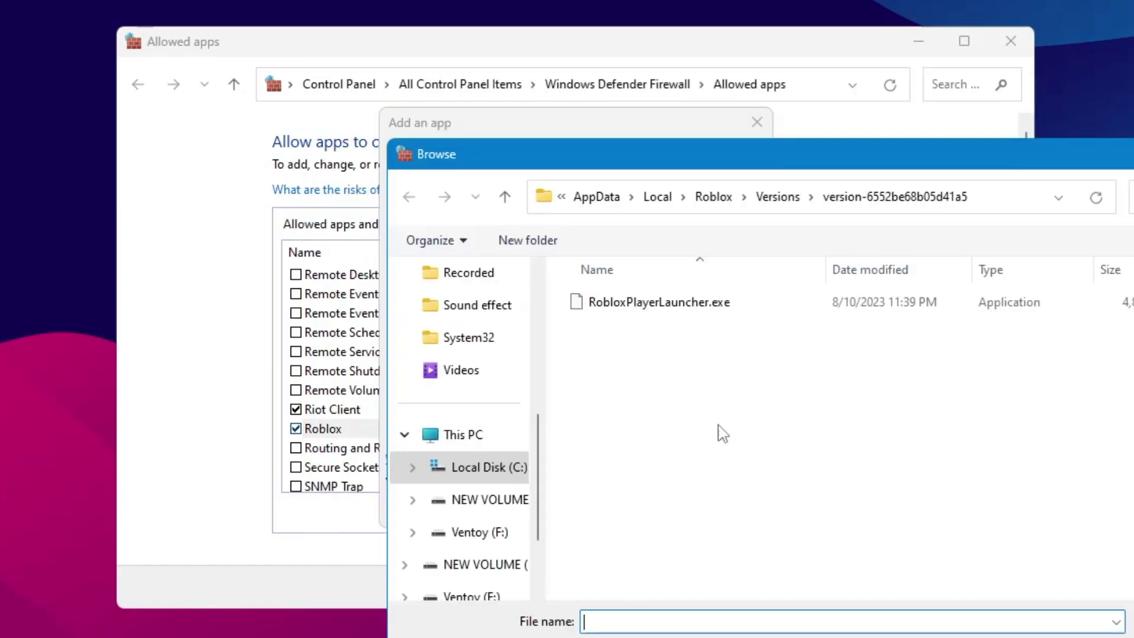
click(994, 198)
click(995, 198)
key(Escape)
click(662, 303)
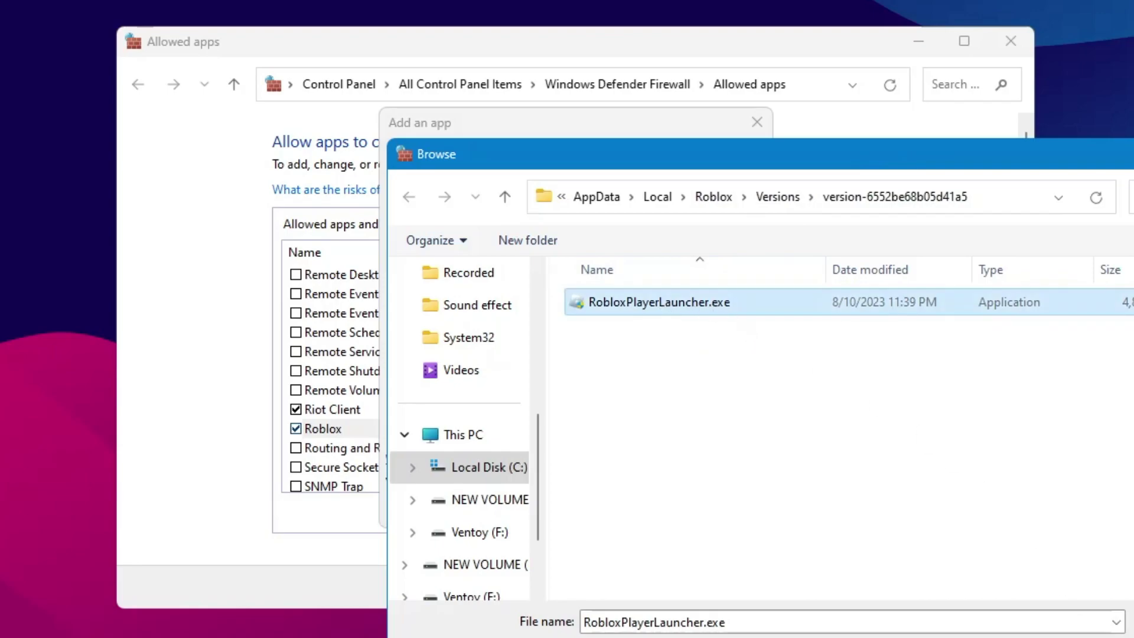
key(Return)
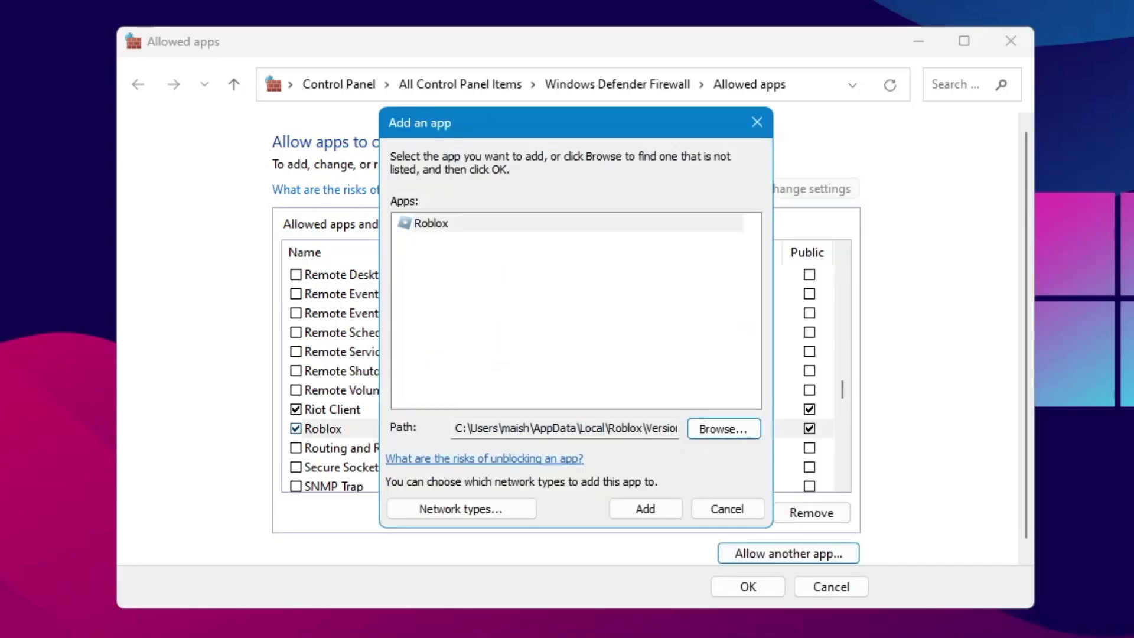
- Try adding Roblox, dismiss the already-listed error, cancel, and save the allowed apps list
click(645, 509)
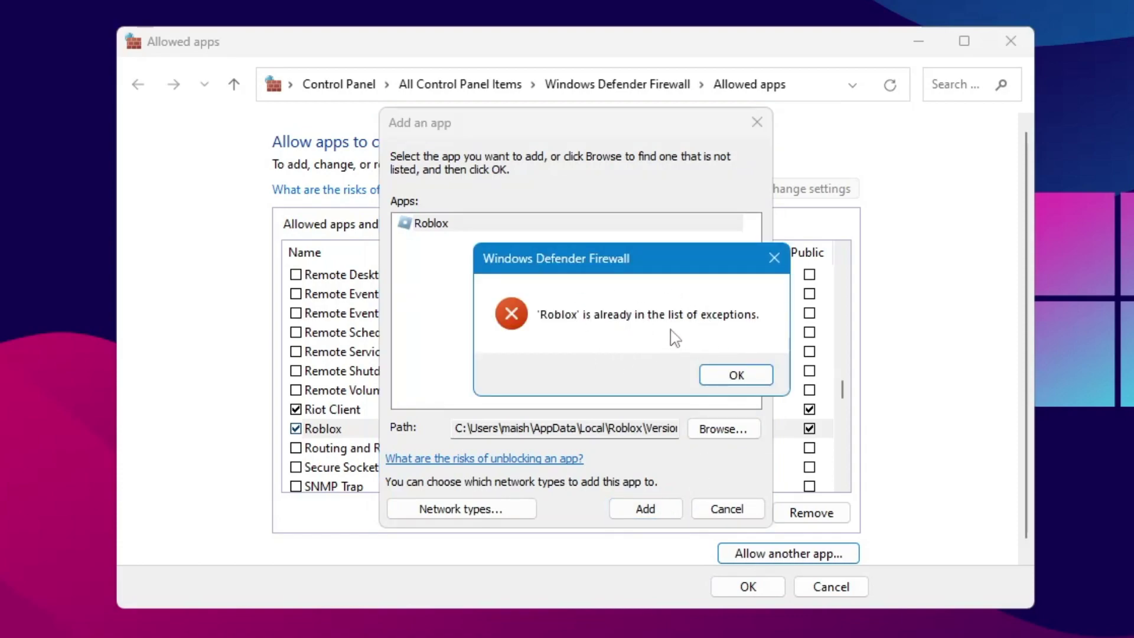
click(736, 375)
click(727, 510)
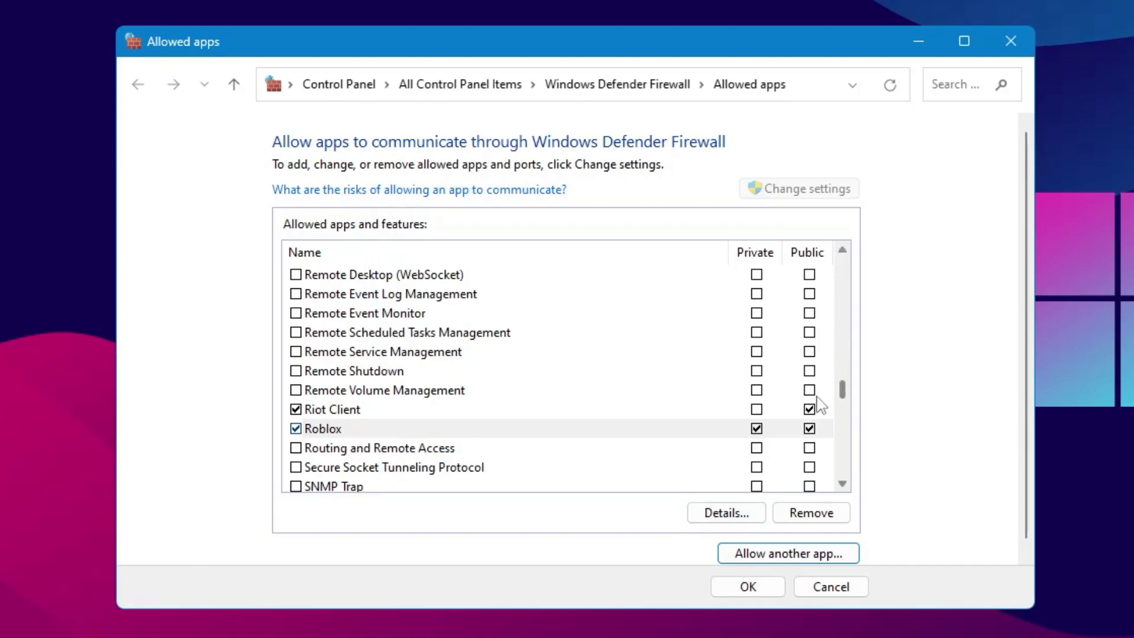
click(748, 586)
- Launch Command Prompt as administrator from the cmd search
click(535, 621)
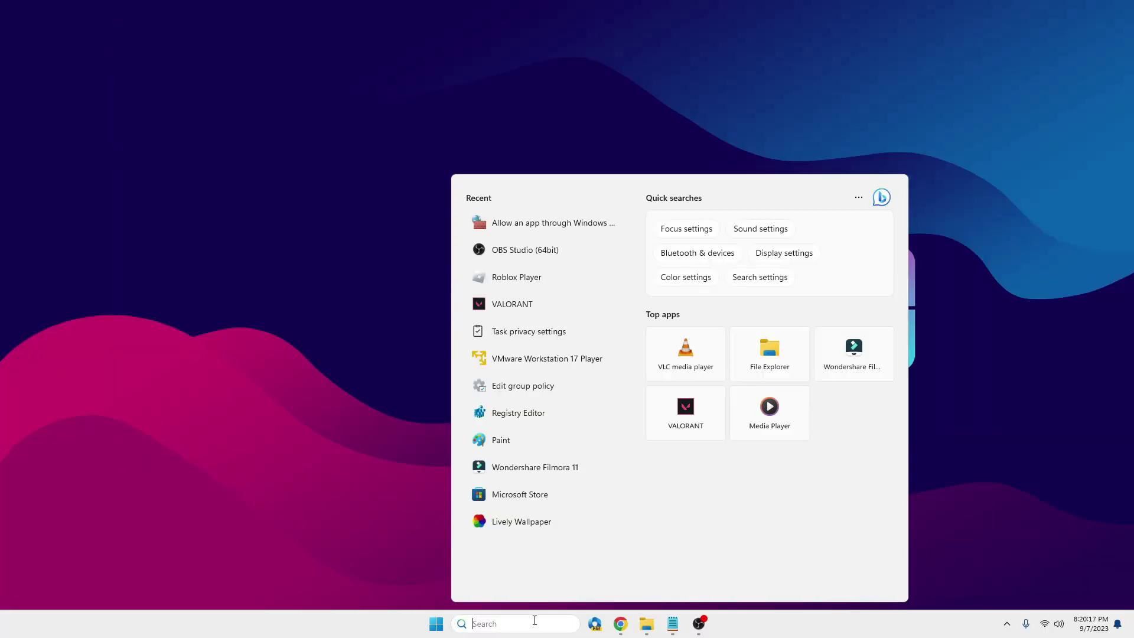
text(cmd)
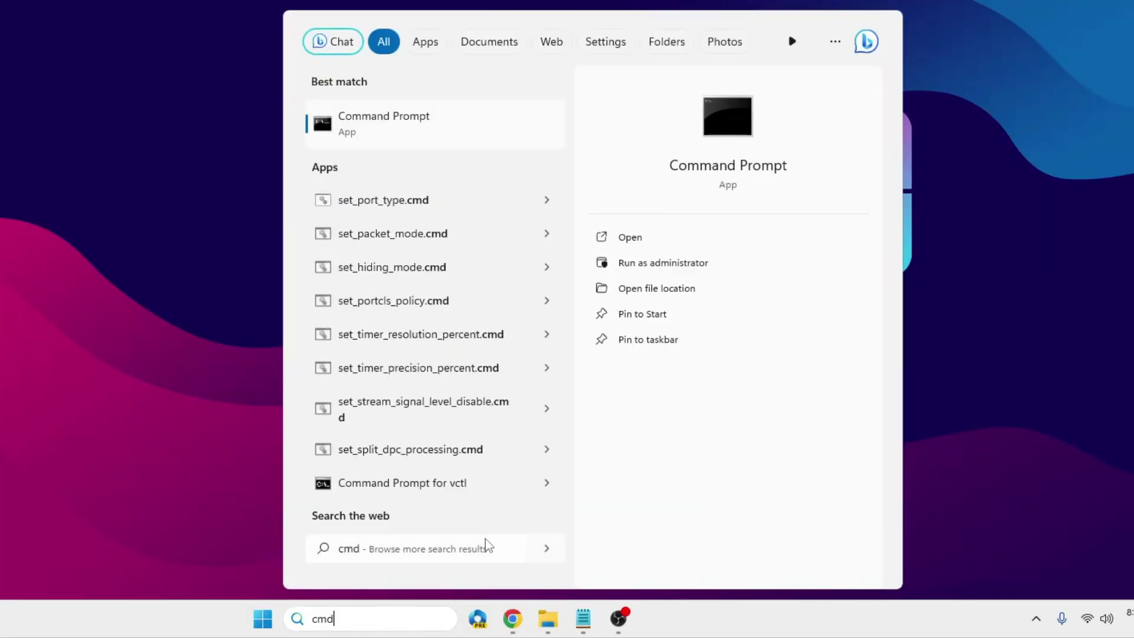
right_click(392, 117)
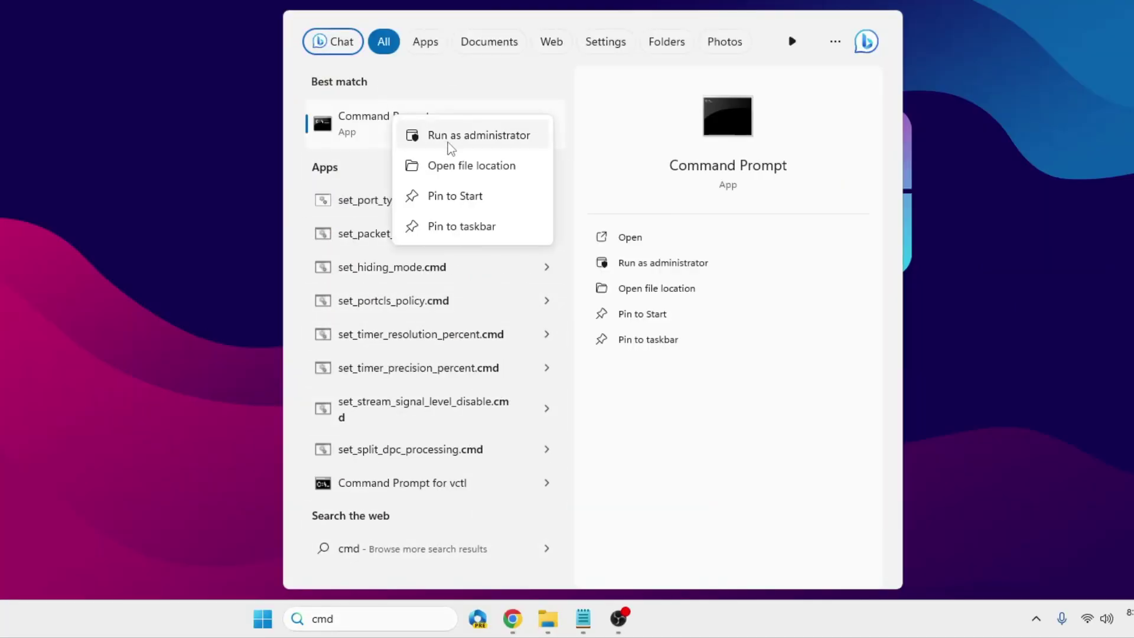
click(456, 138)
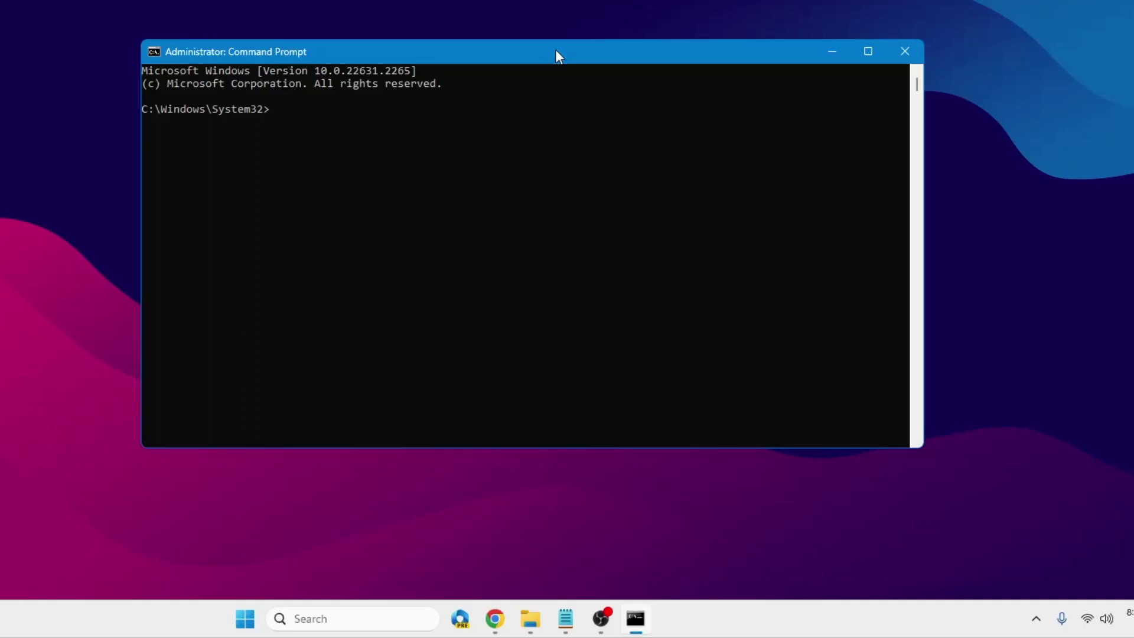
- Run ipconfig /flushdns and netsh winsock reset
text(ipconfig)
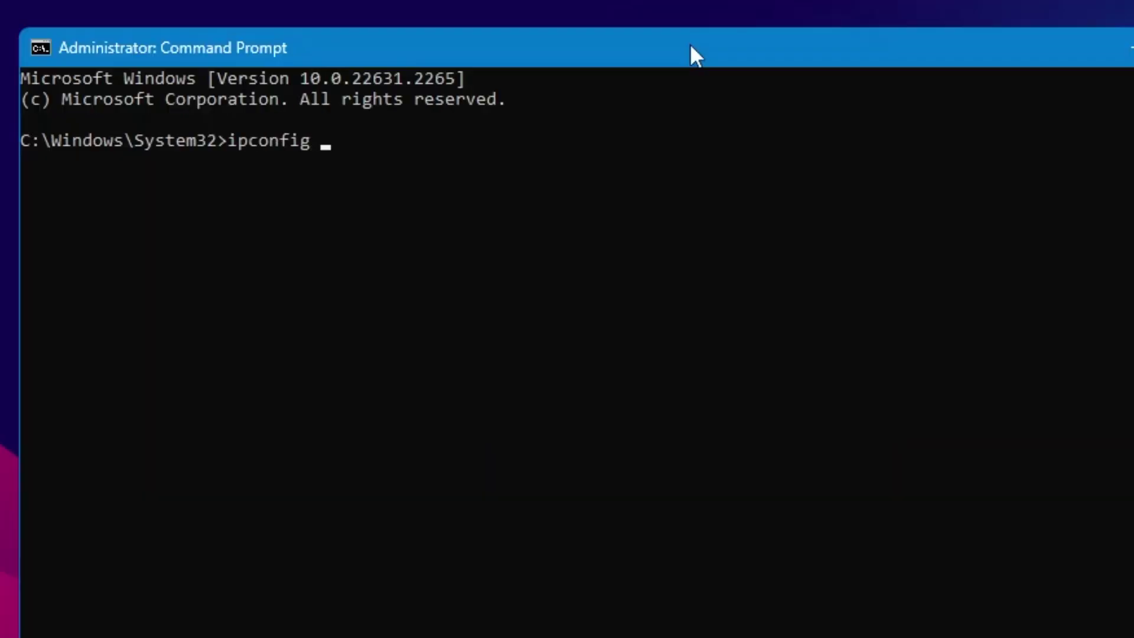
text(ushdns)
key(Return)
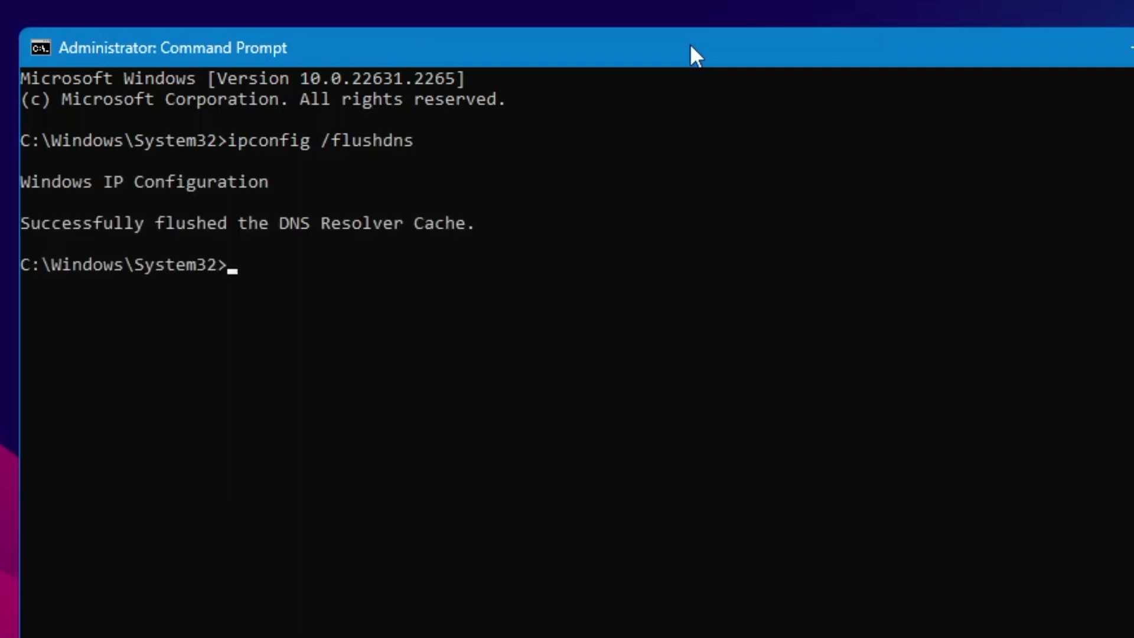
text(netsh wins)
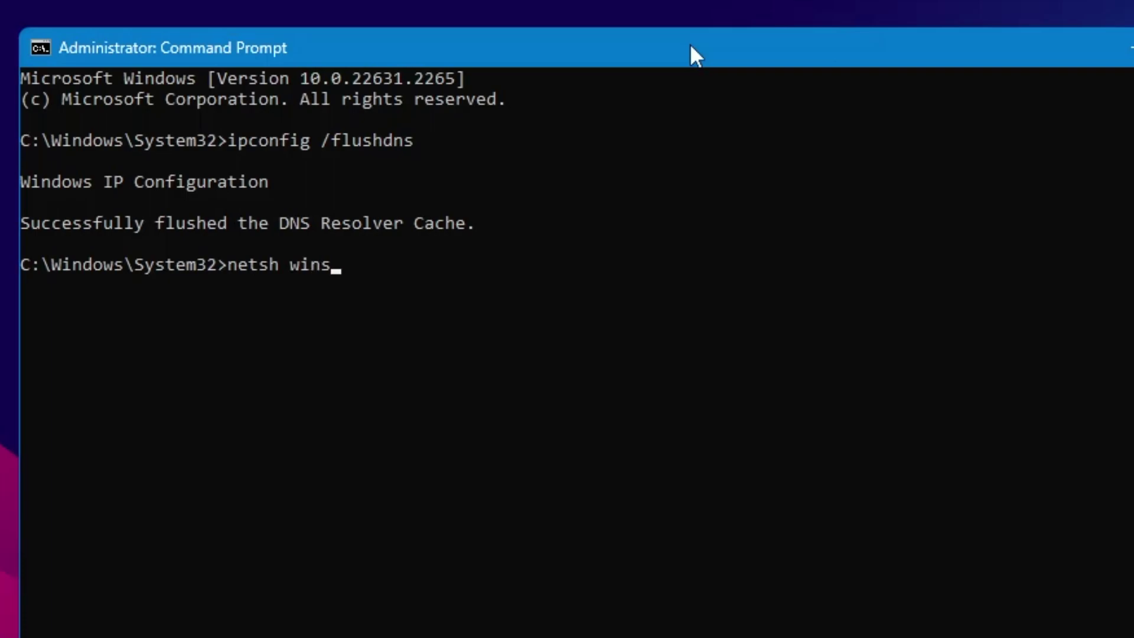
text(ock reset)
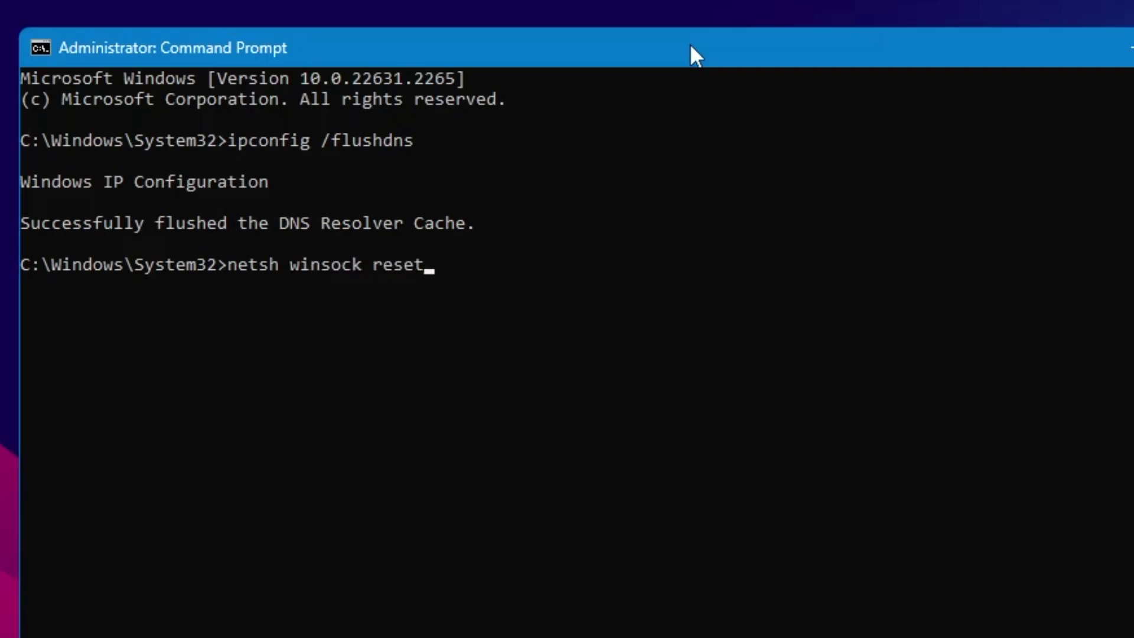
key(Return)
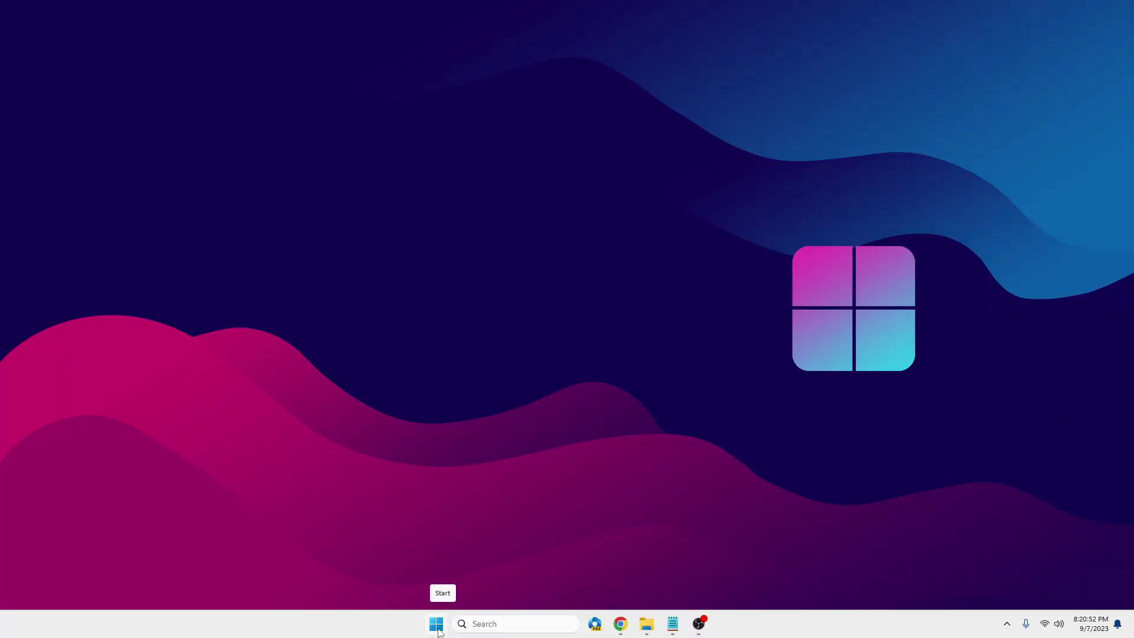
- Open Device Manager and expand the Display adapters category
right_click(437, 627)
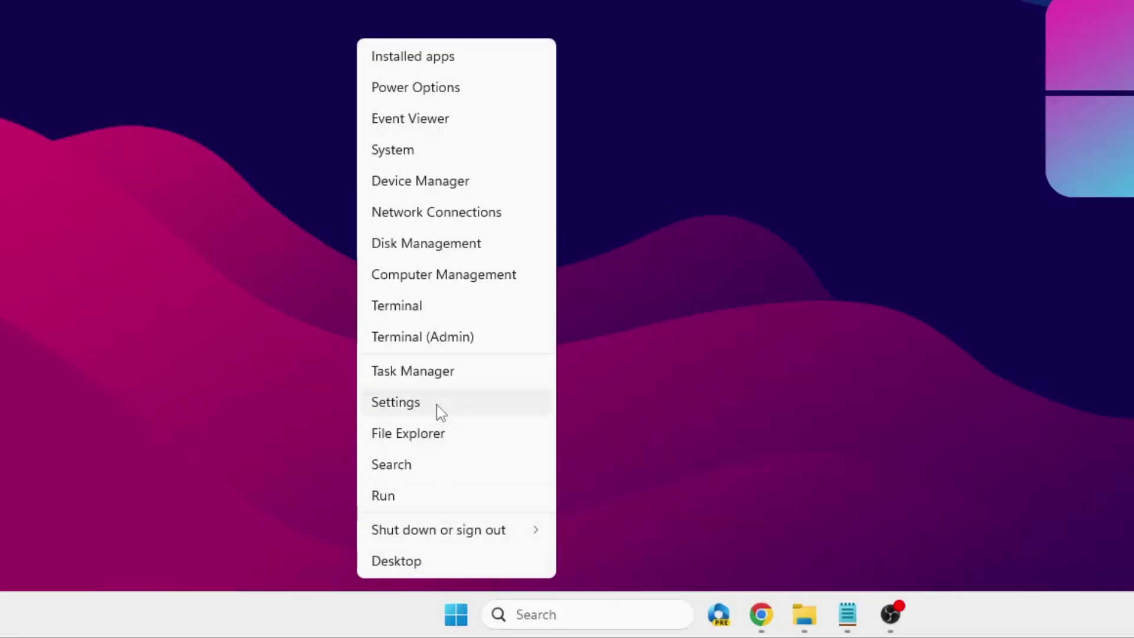
click(448, 185)
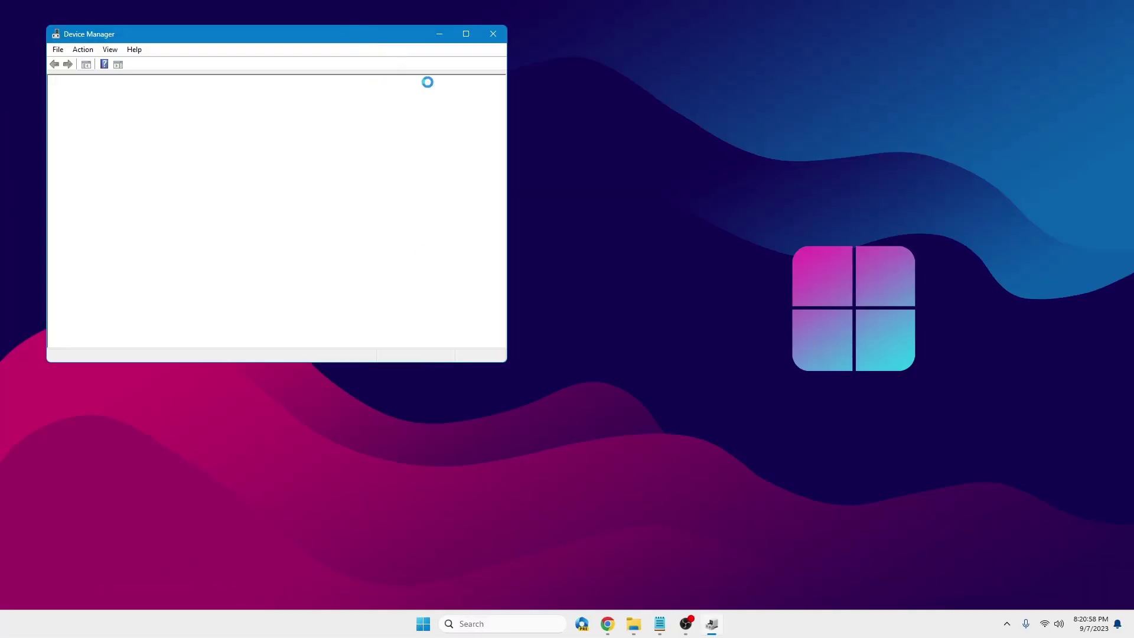
drag(405, 108, 531, 150)
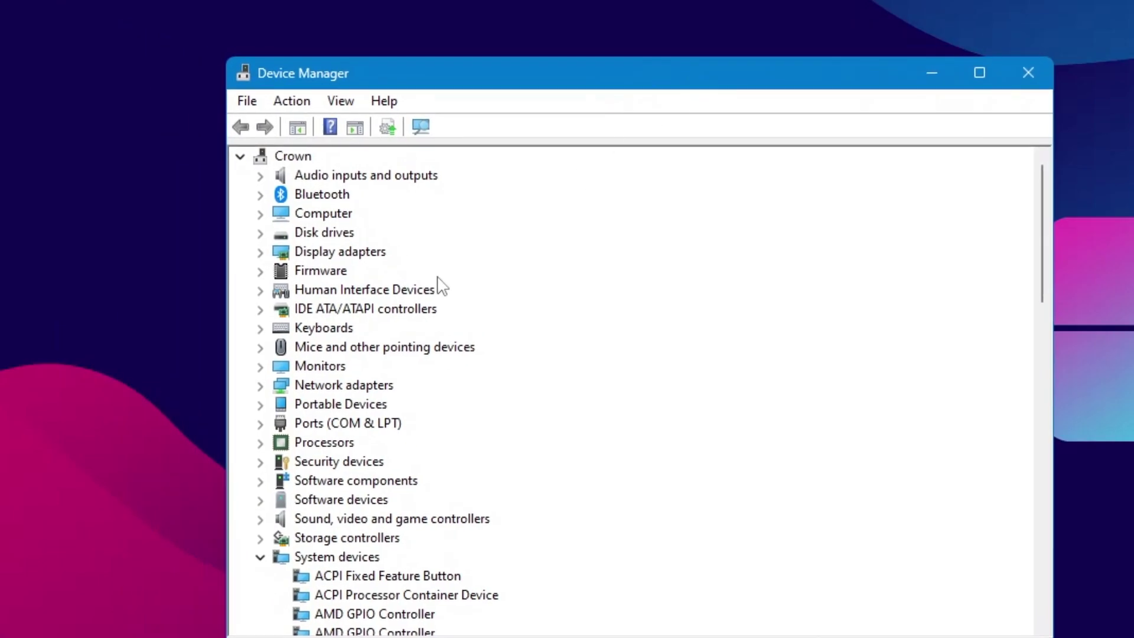
double_click(354, 254)
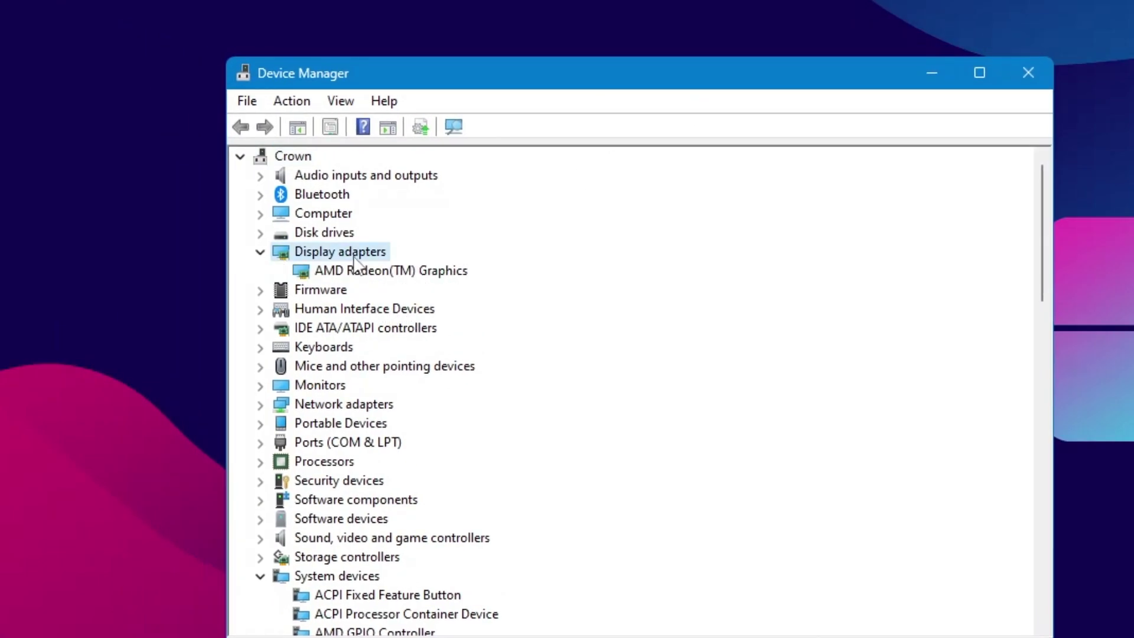
drag(520, 77, 555, 122)
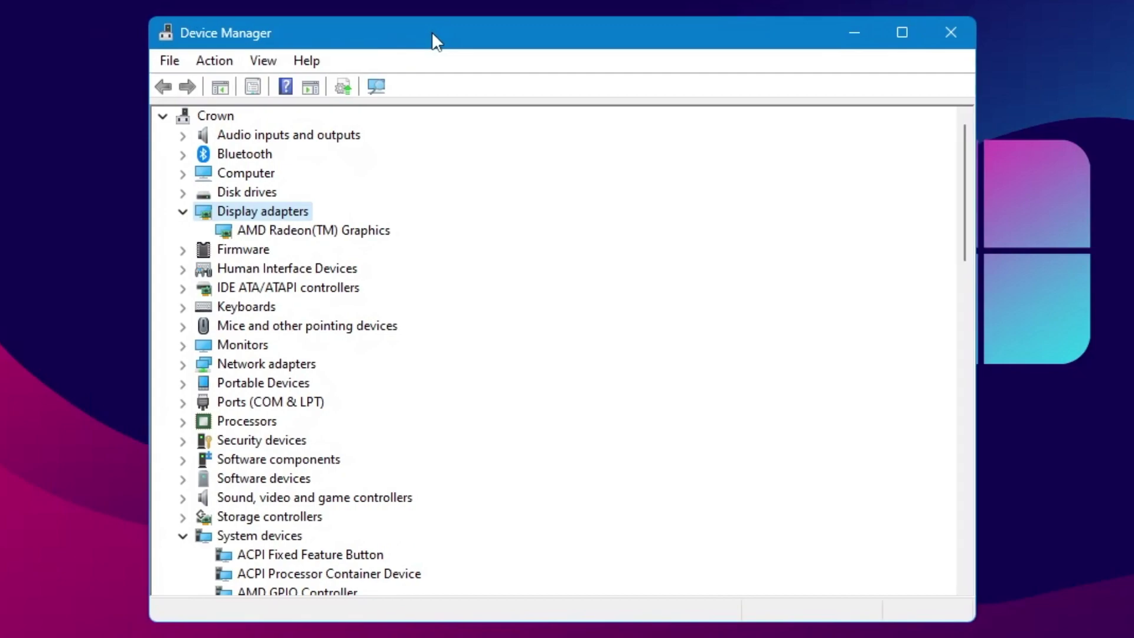
- Update the AMD Radeon(TM) Graphics driver automatically, then close Device Manager
click(322, 234)
right_click(346, 233)
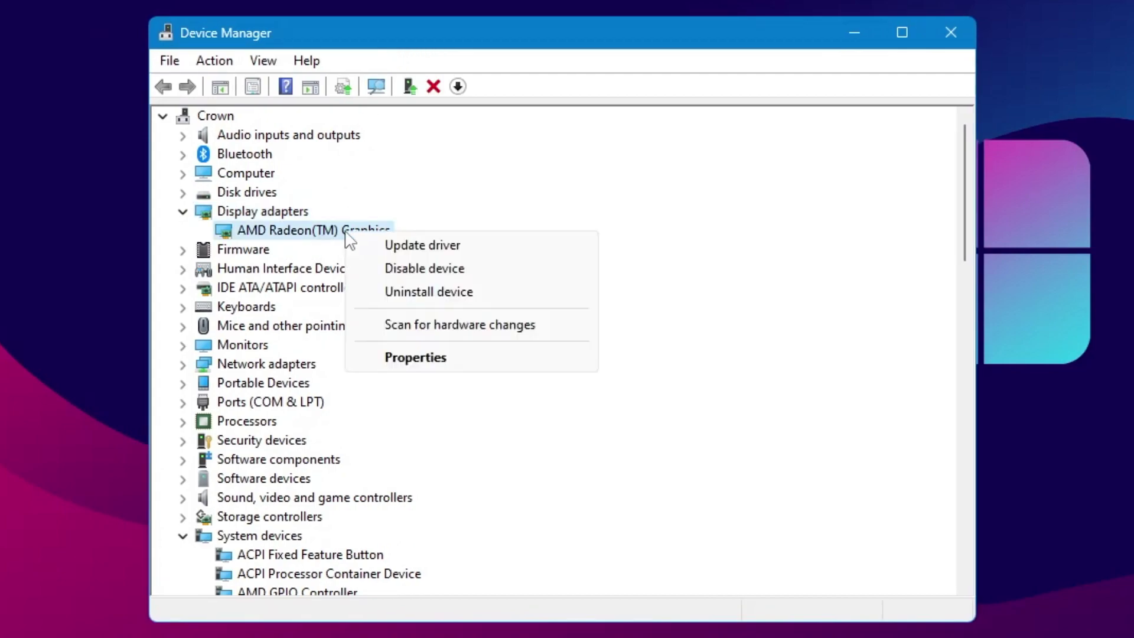
click(421, 248)
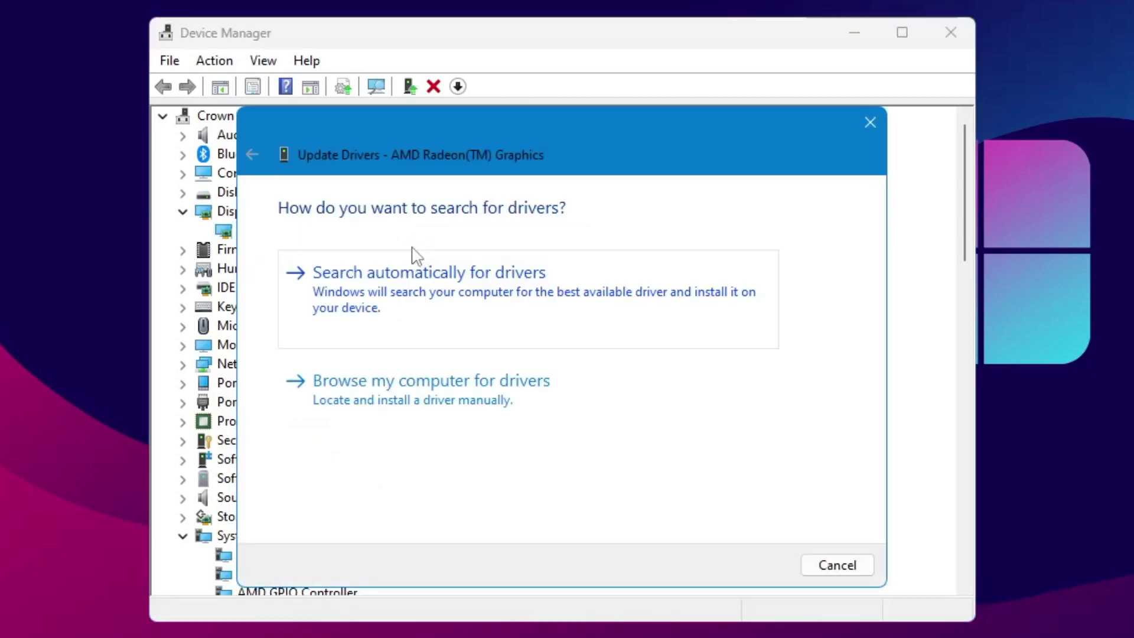
click(443, 298)
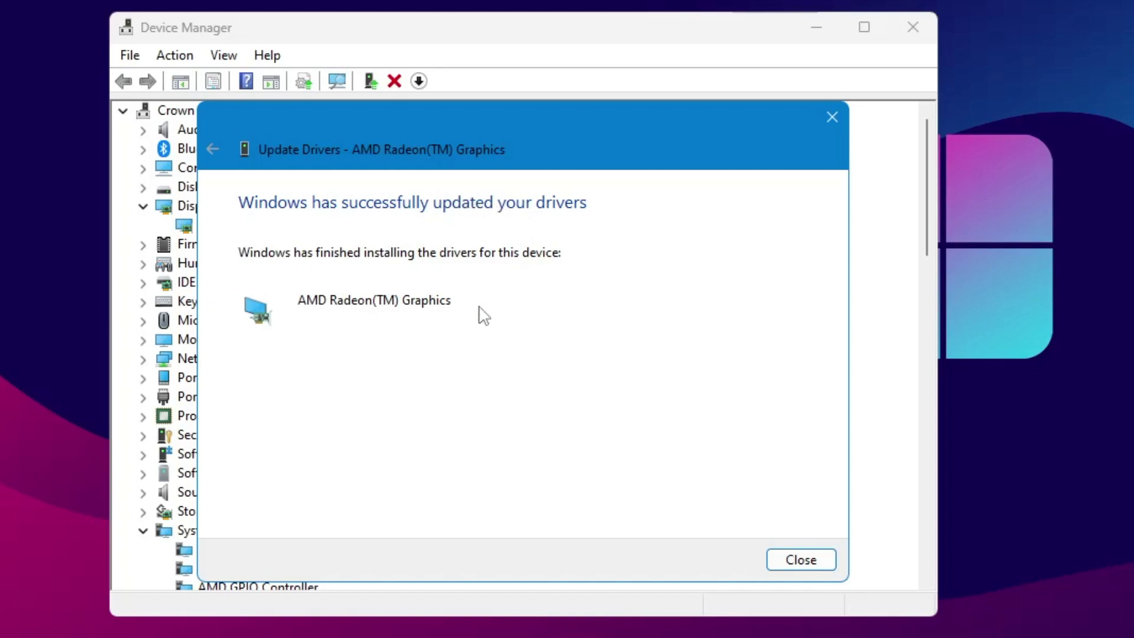
click(787, 560)
click(914, 27)
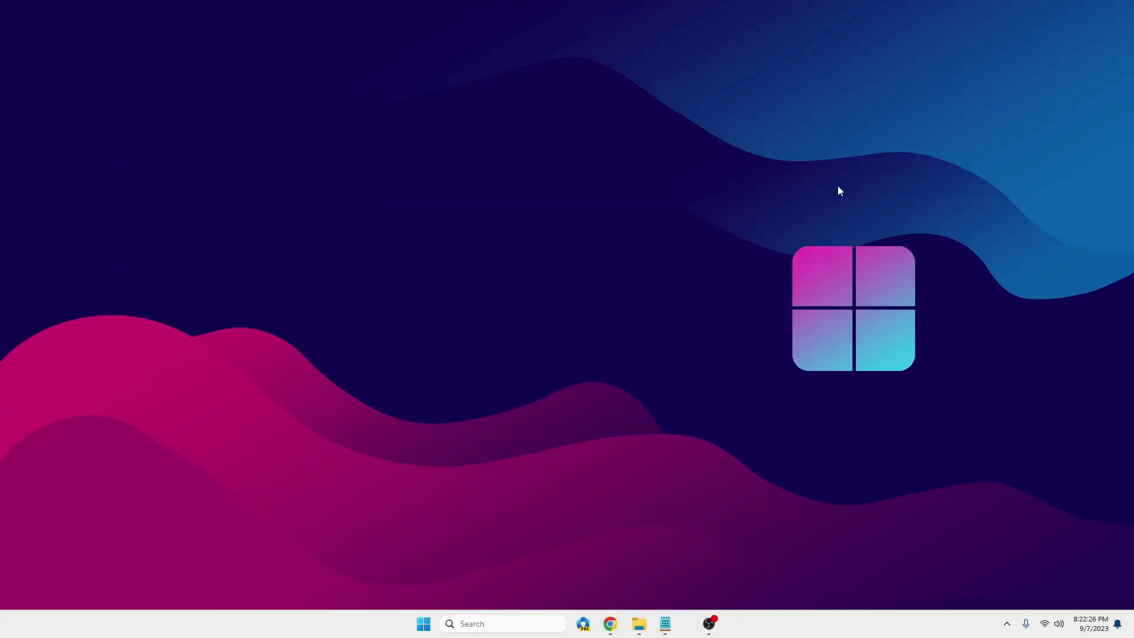
- Search 'graphic' and open the Graphics settings page
click(522, 618)
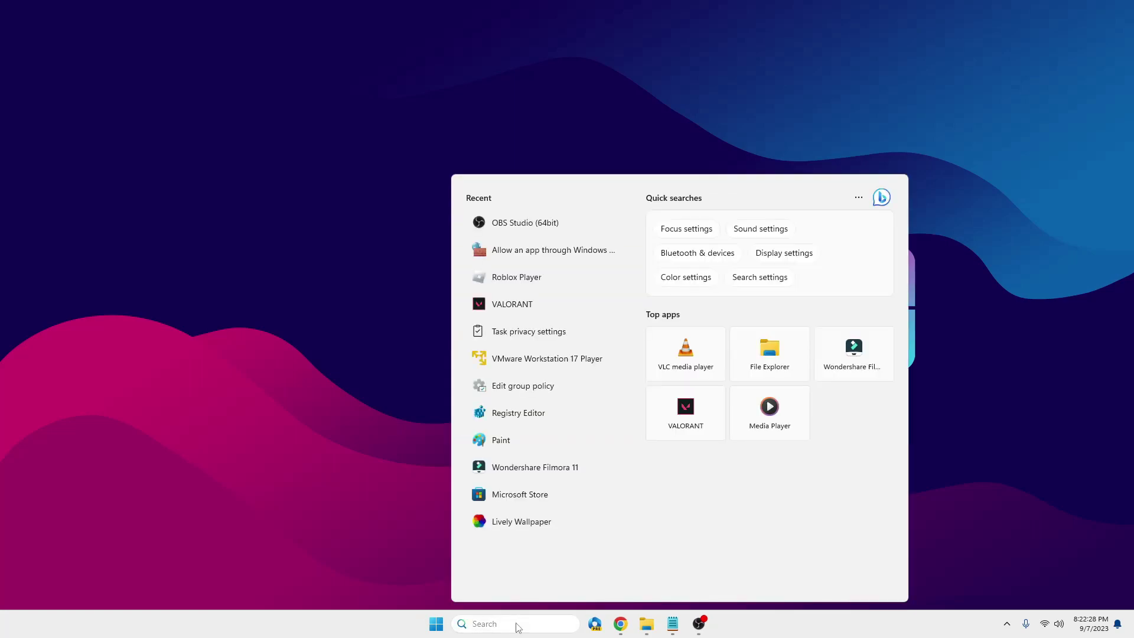
text(graphic)
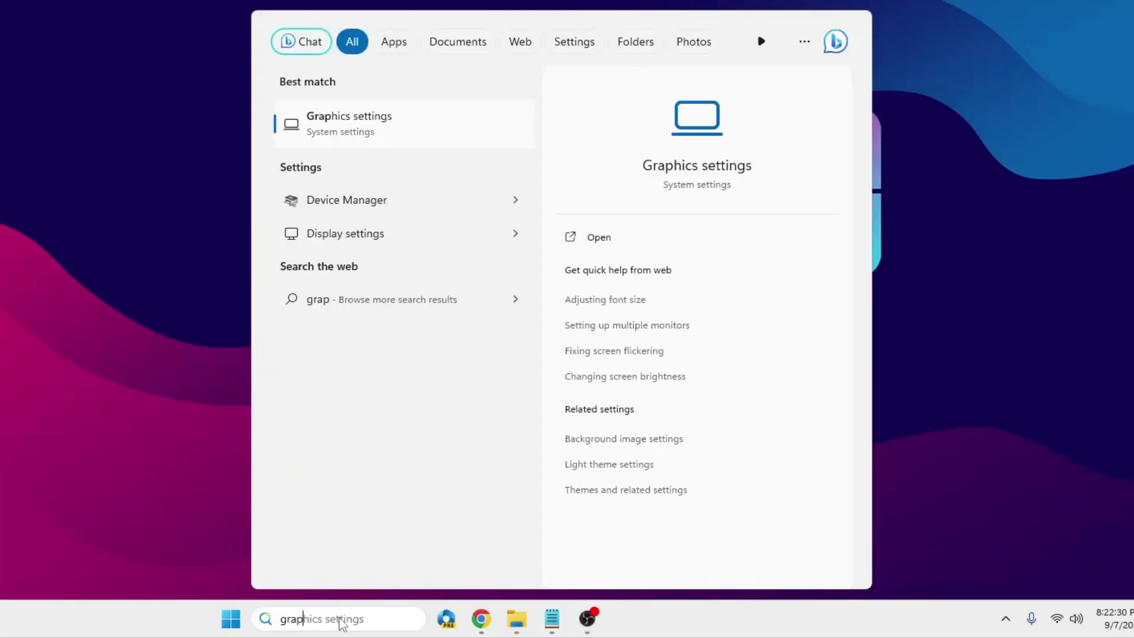
click(382, 129)
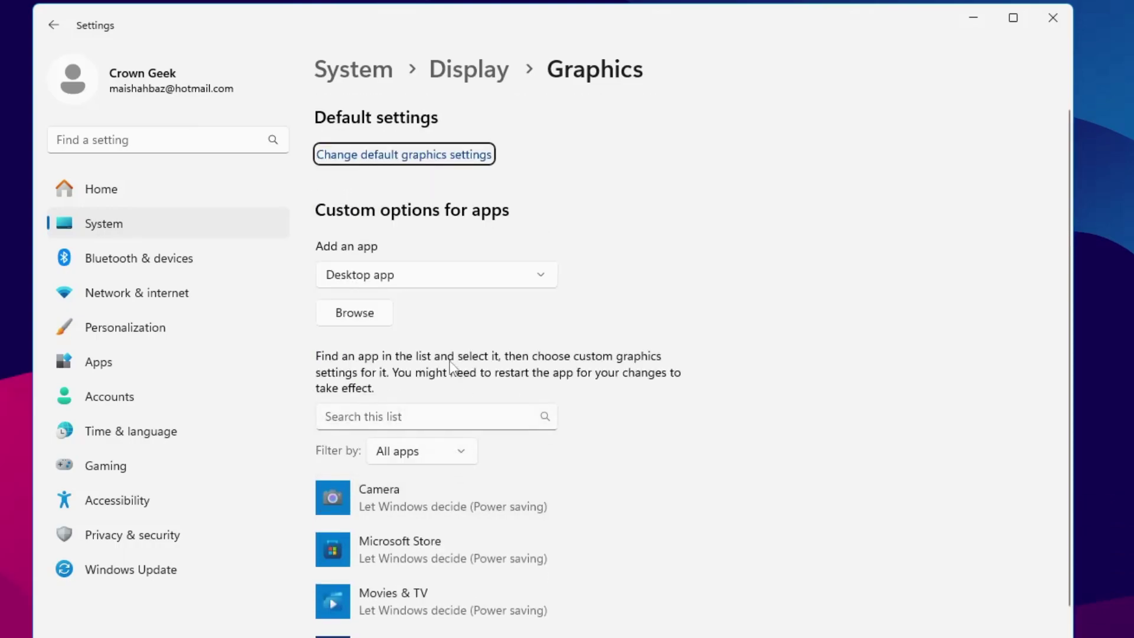
- Open the Browse file picker and find the Roblox launcher folder via Roblox Player's file location, selecting its path
click(370, 317)
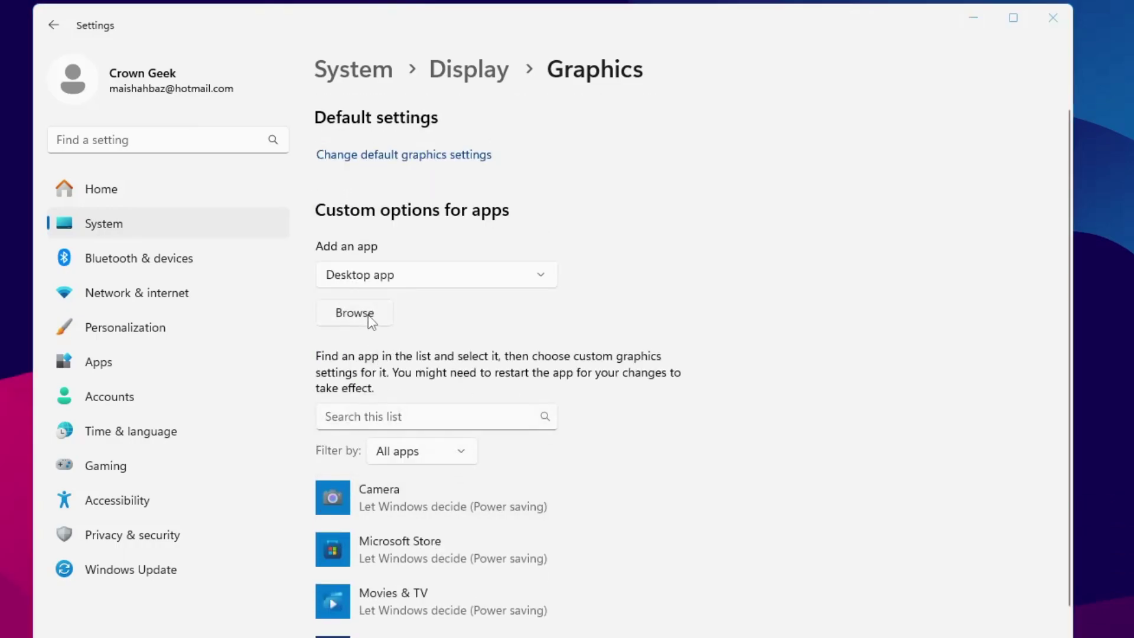
drag(551, 25, 668, 65)
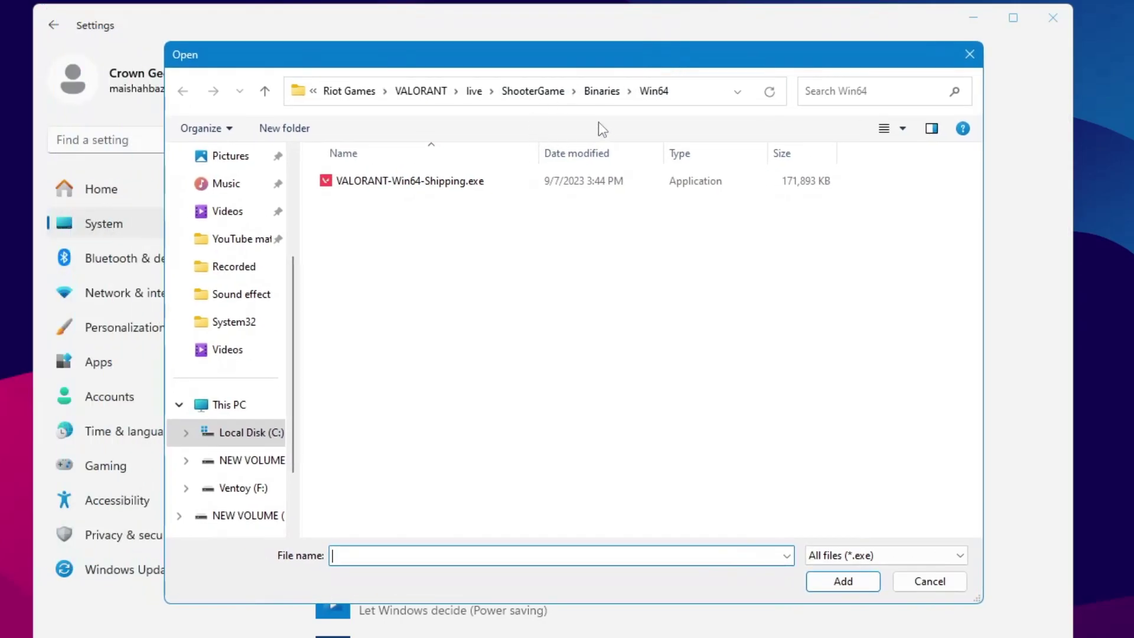
key(super+s)
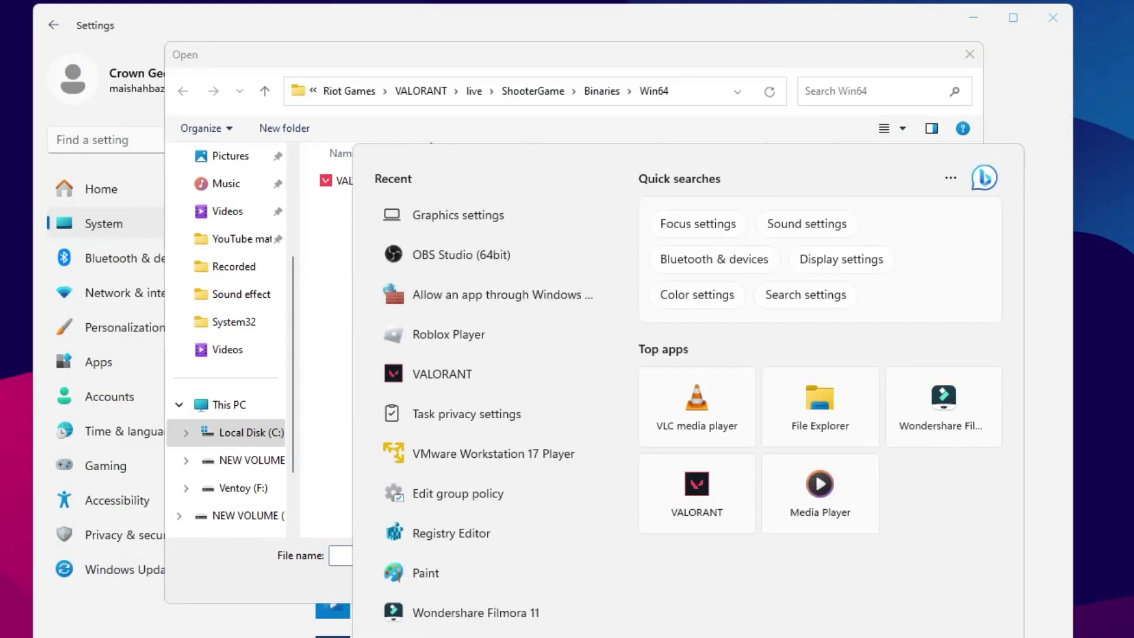
text(roblox)
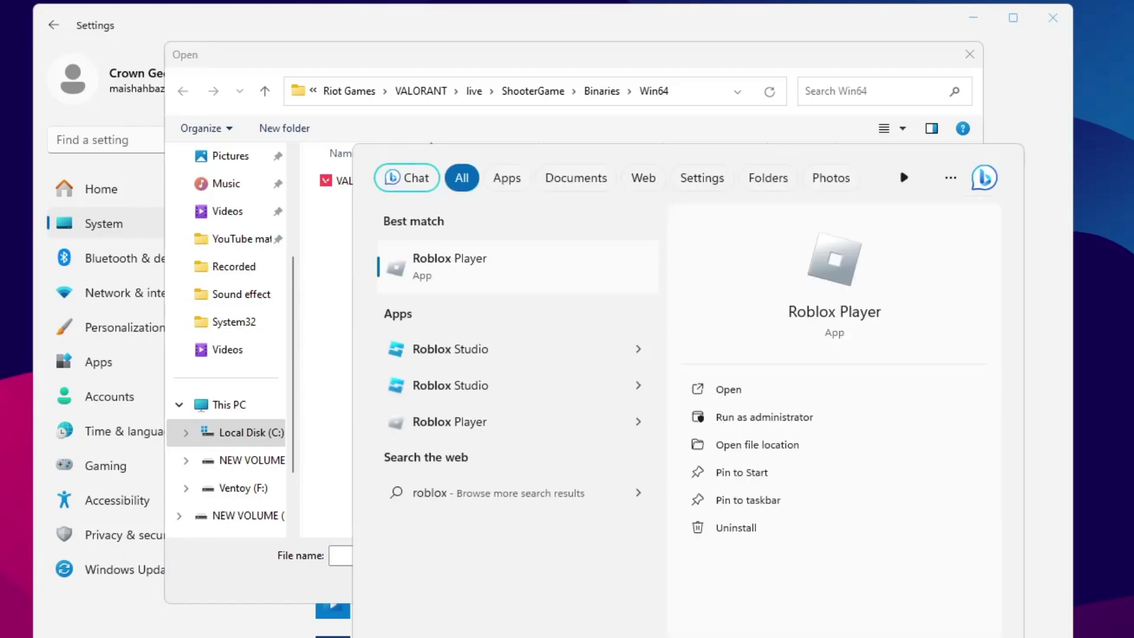
right_click(475, 279)
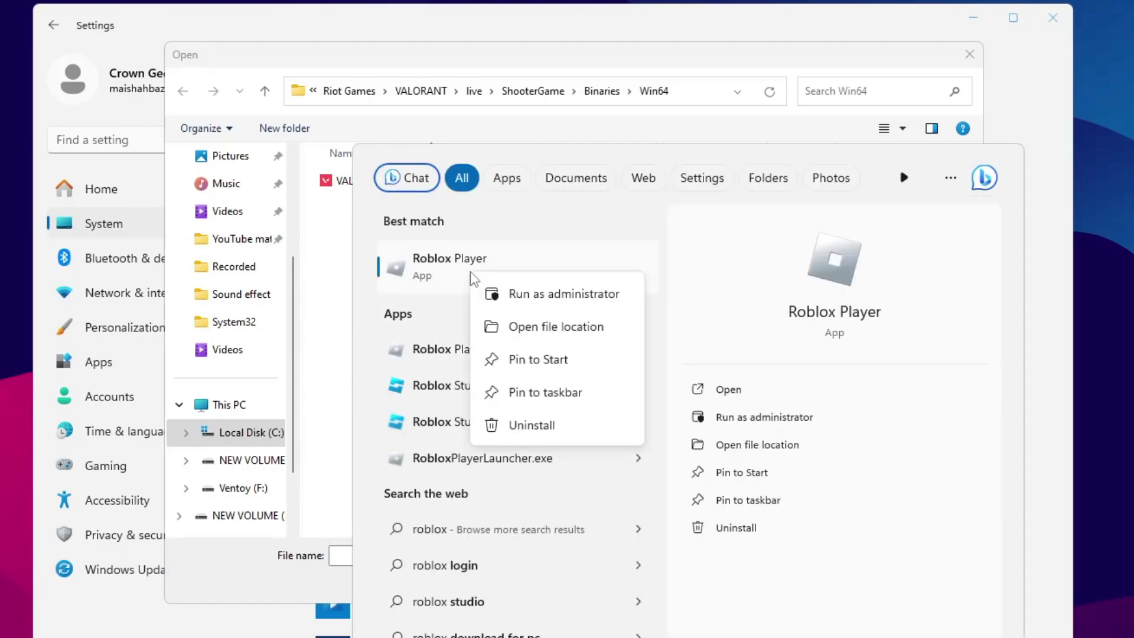
click(534, 329)
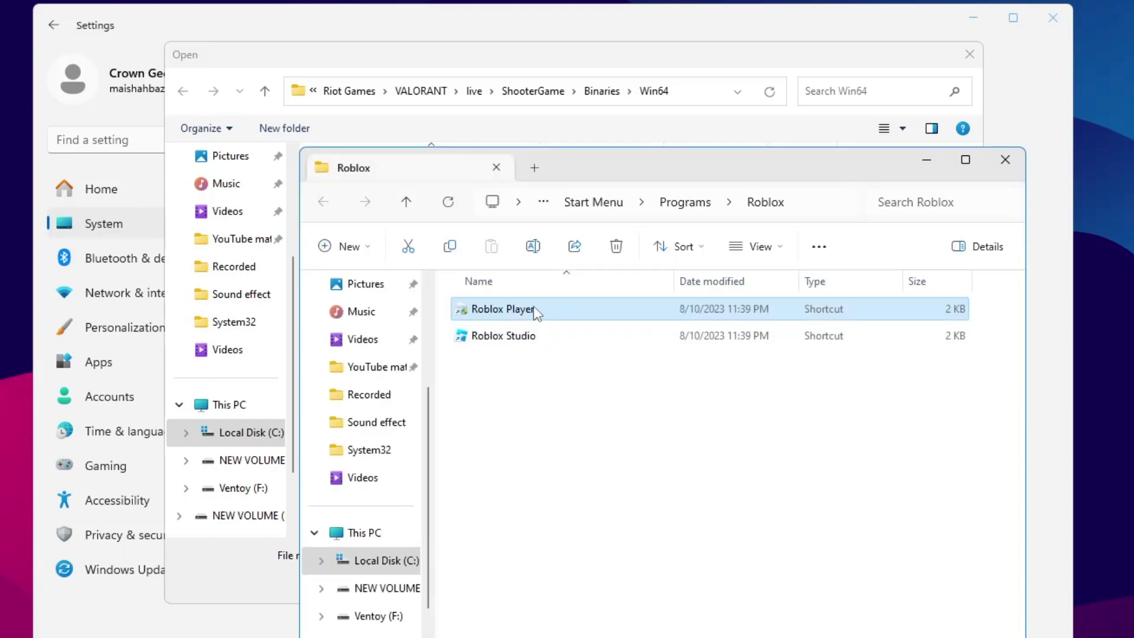
right_click(534, 307)
click(605, 448)
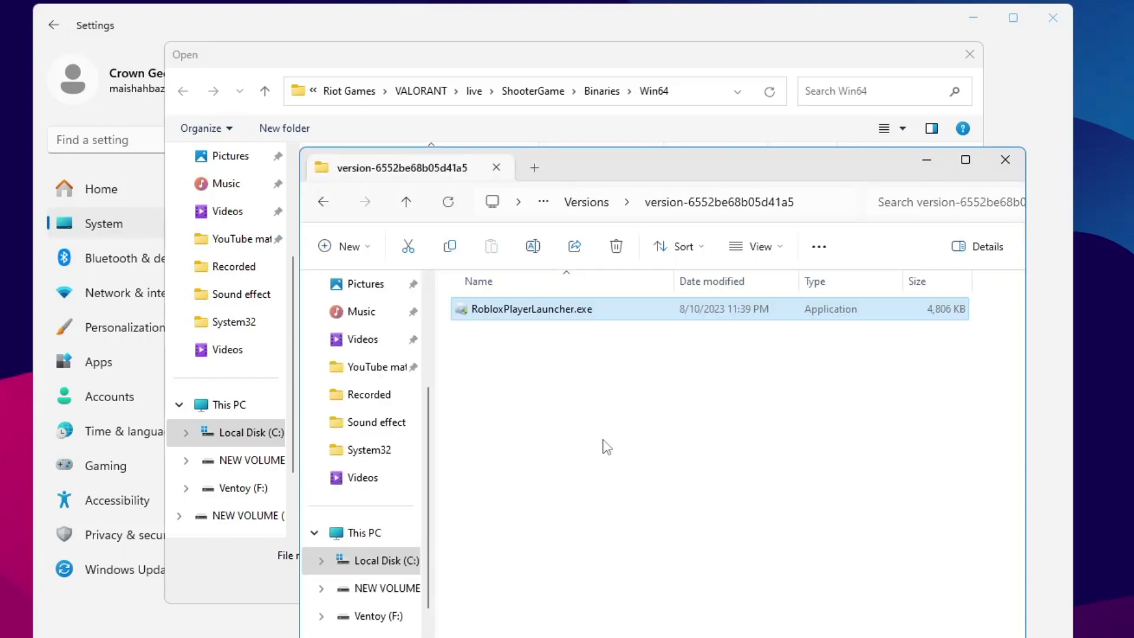
click(820, 207)
key(ctrl+c)
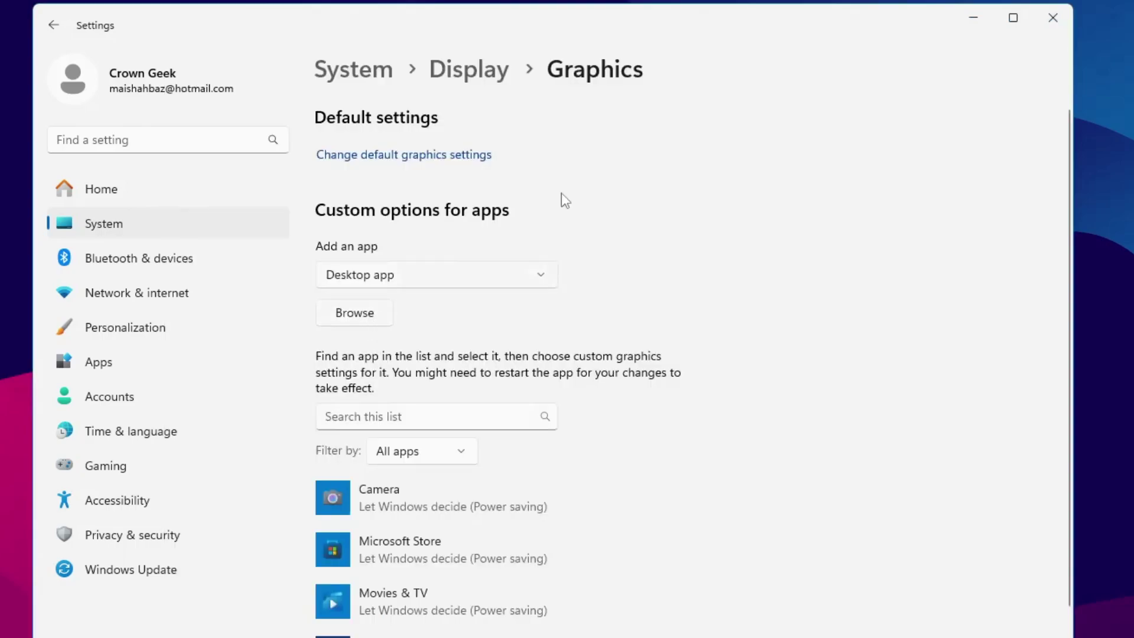
- Add RobloxPlayerLauncher.exe from the pasted Roblox version folder to the graphics app list
click(371, 317)
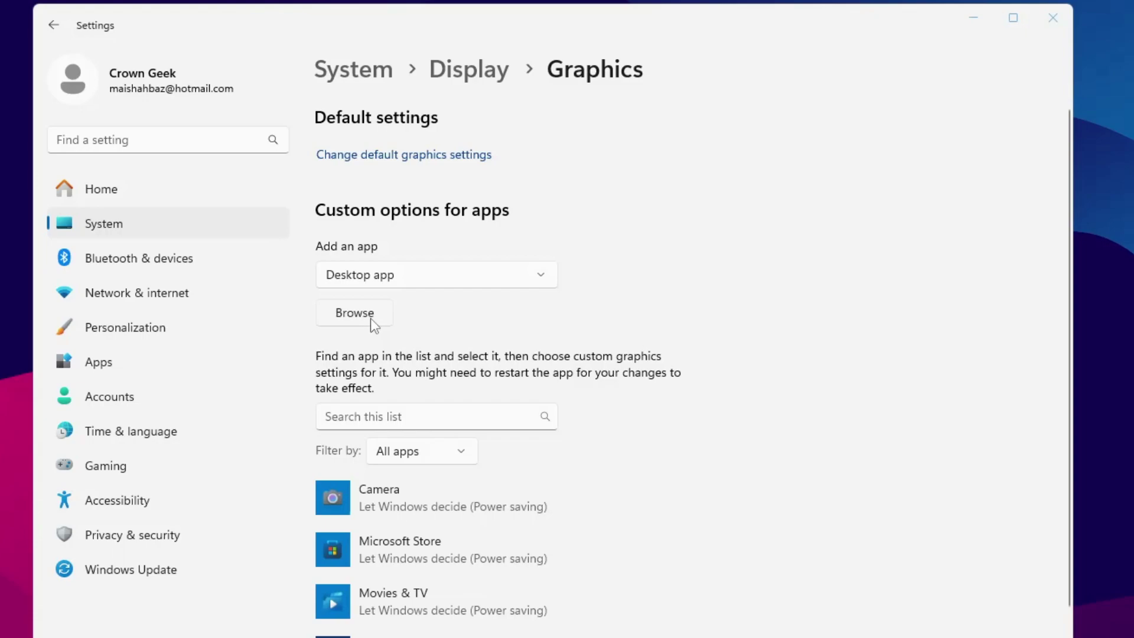
click(696, 94)
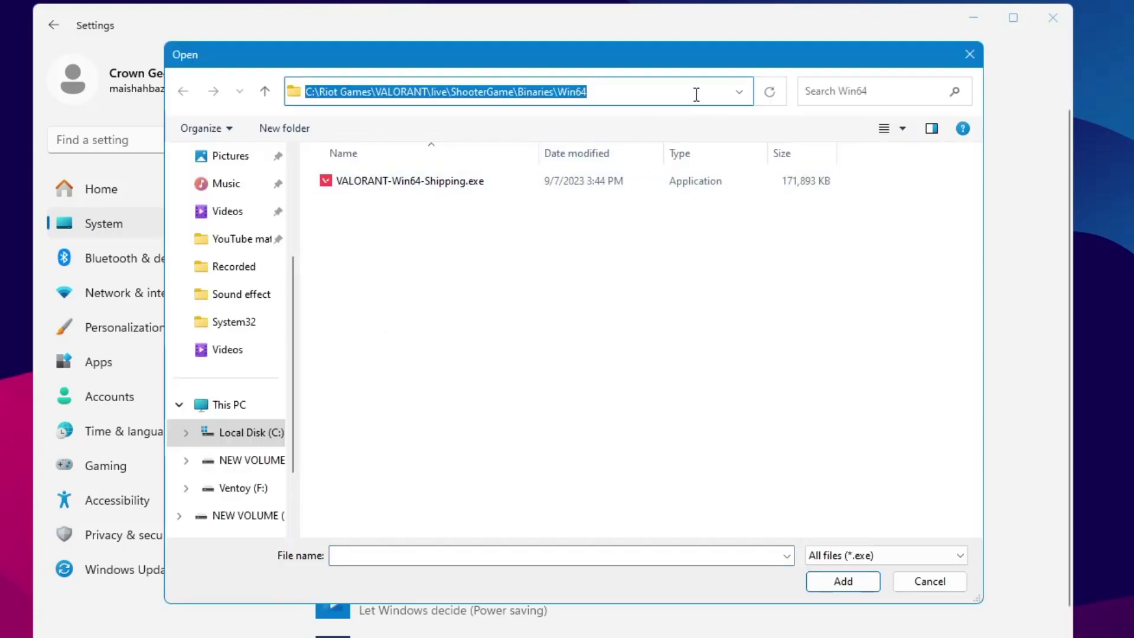
key(ctrl+v)
key(Return)
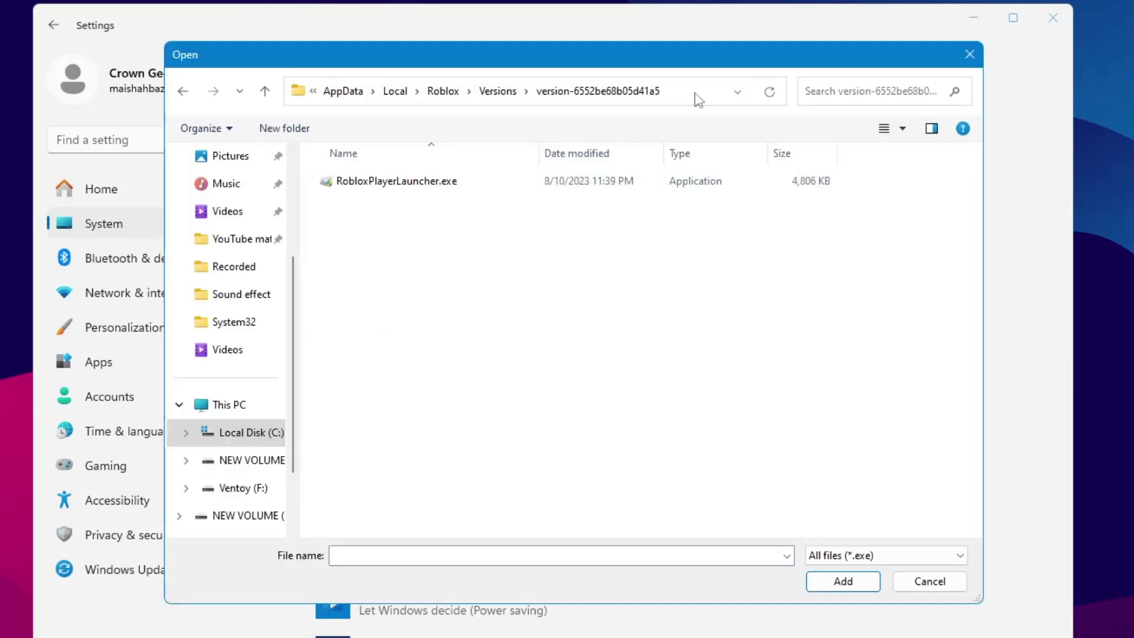
click(381, 188)
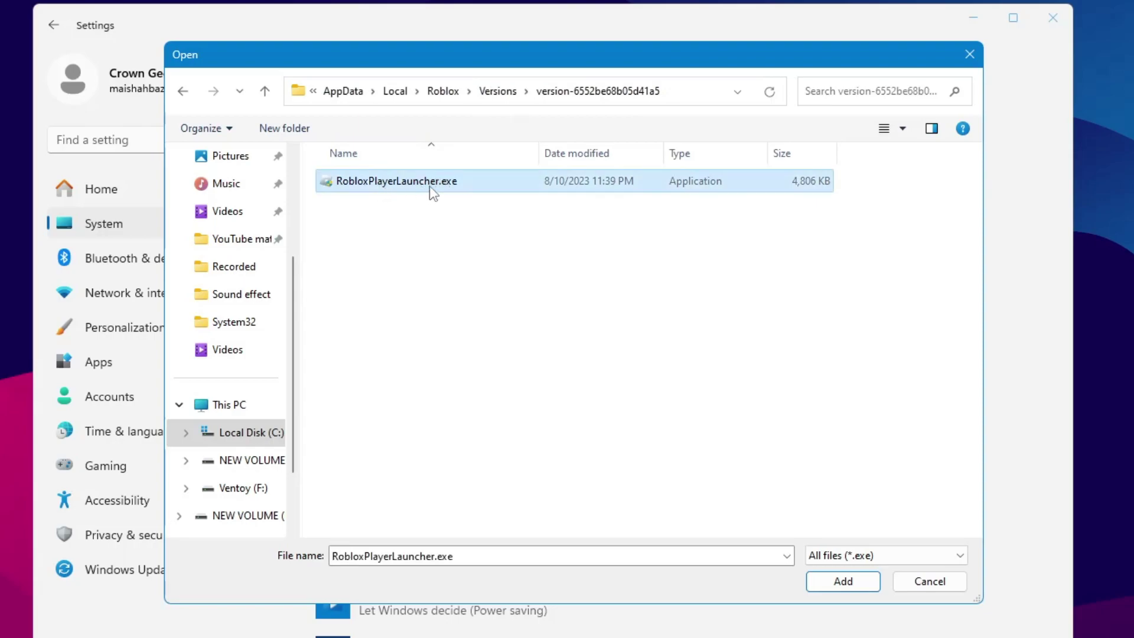
click(835, 586)
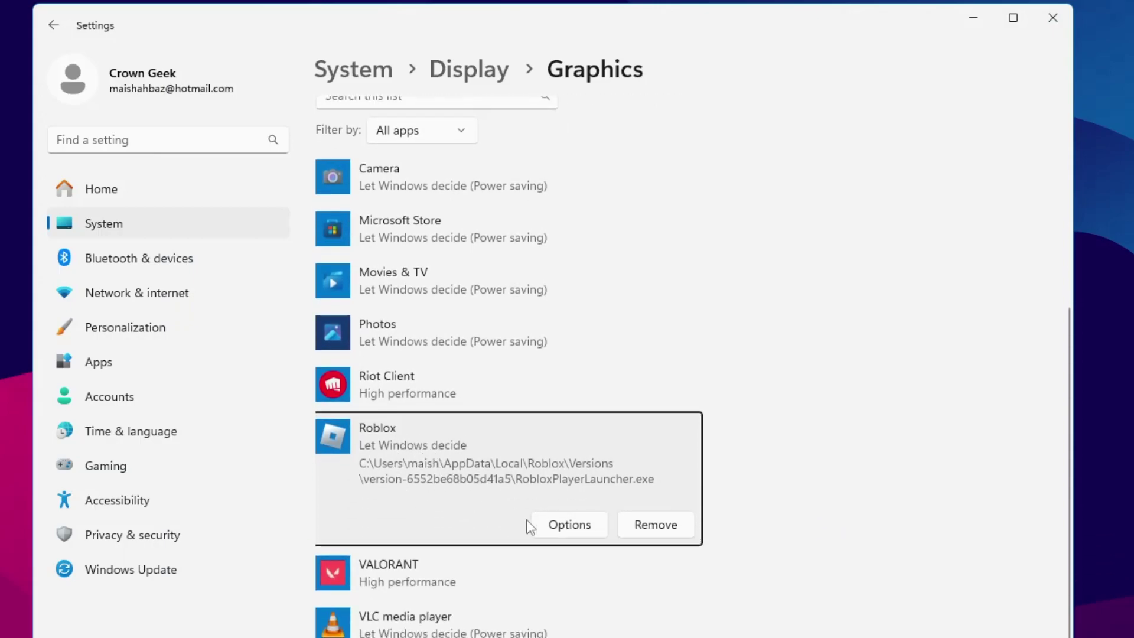
- Set the Roblox launcher's graphics preference to High performance, save it, and close Settings
click(572, 529)
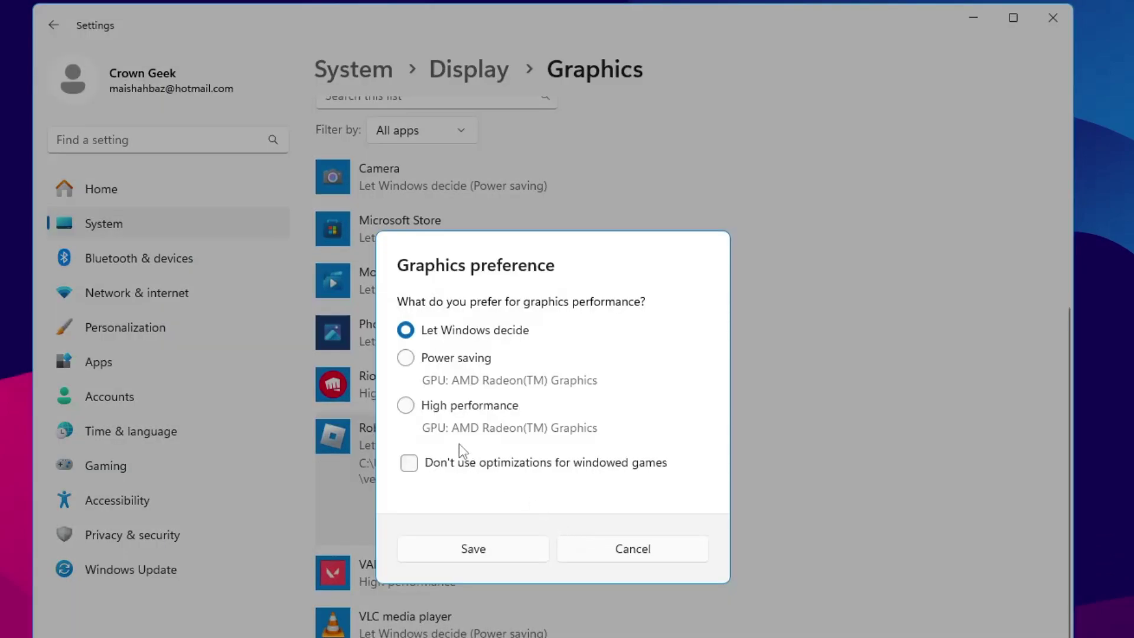
click(406, 408)
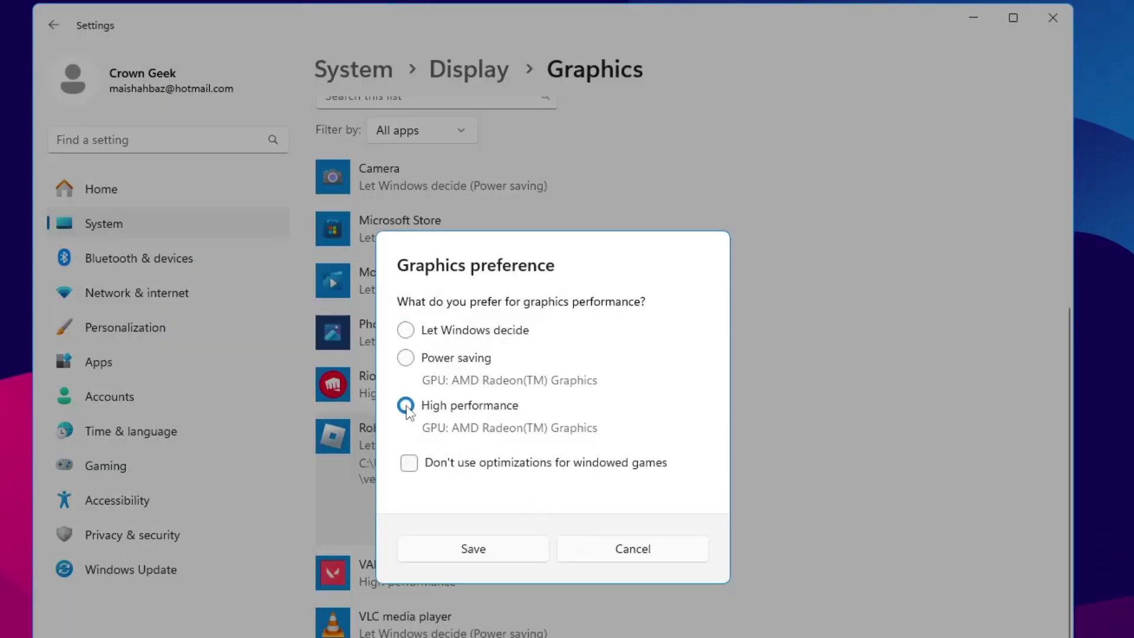
click(488, 548)
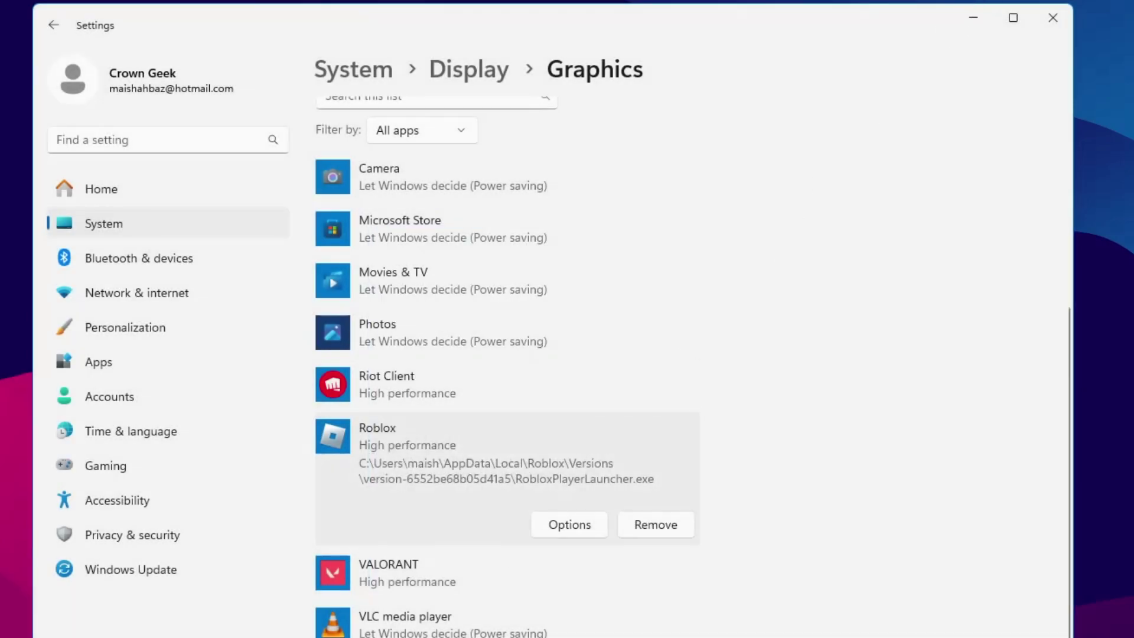
click(1053, 21)
- Search 'roblox' and follow Open file location twice to reach the launcher's install folder
click(517, 624)
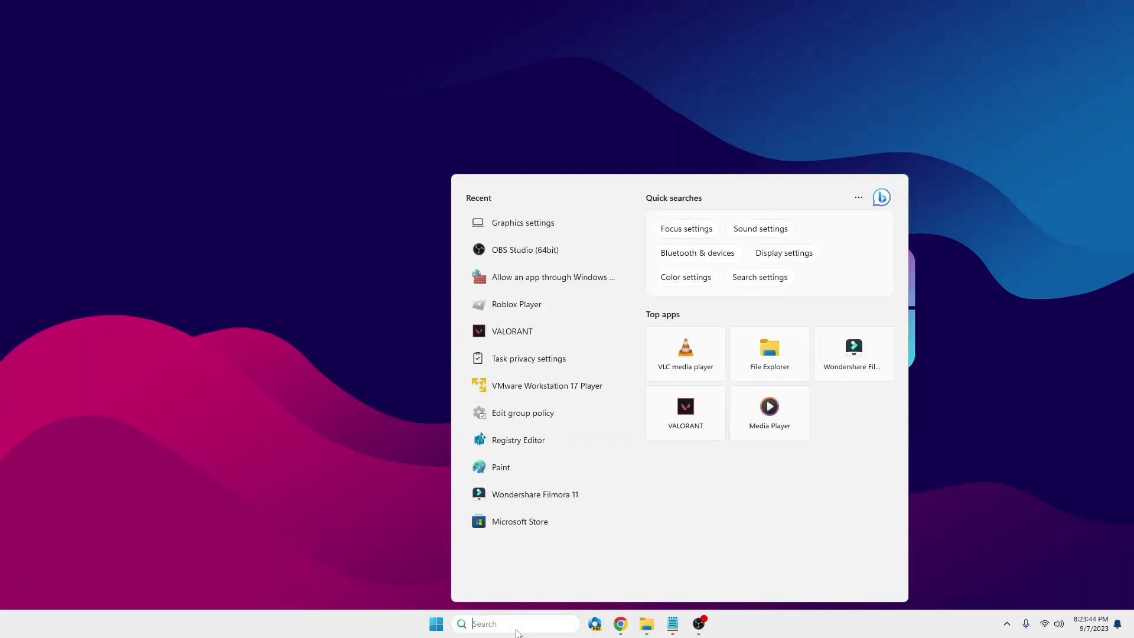
text(roblox)
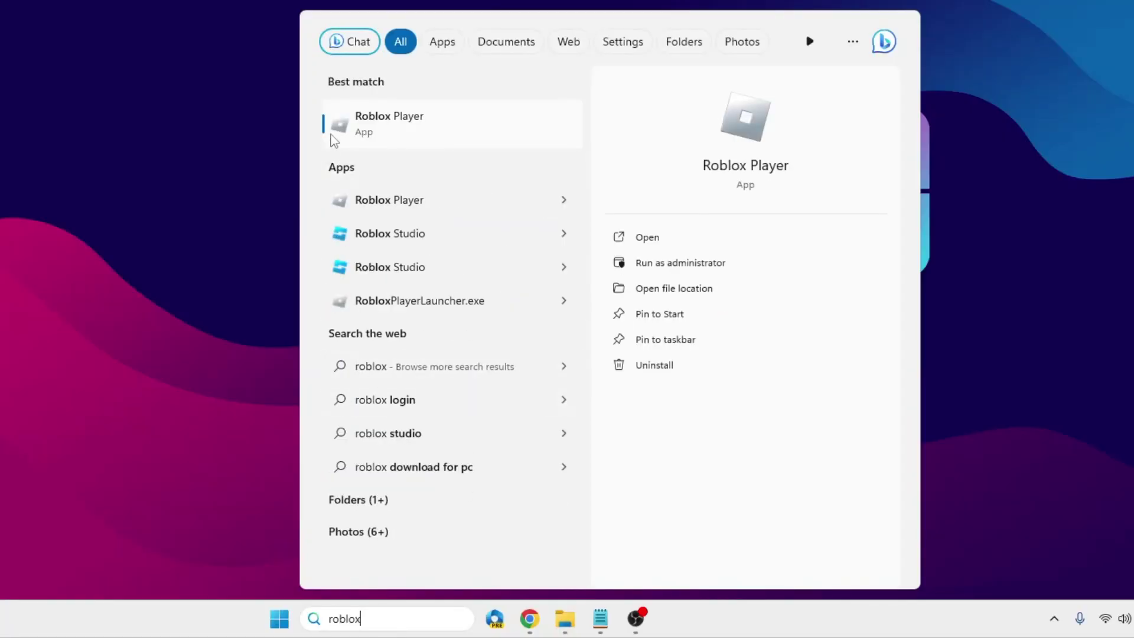
right_click(383, 121)
click(460, 176)
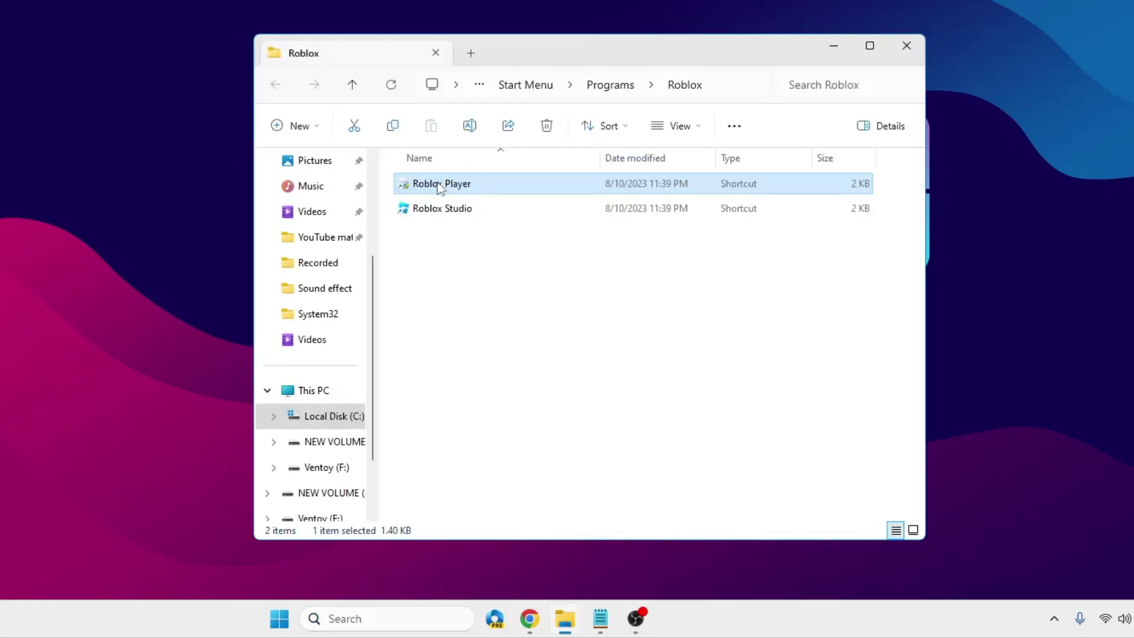
right_click(438, 188)
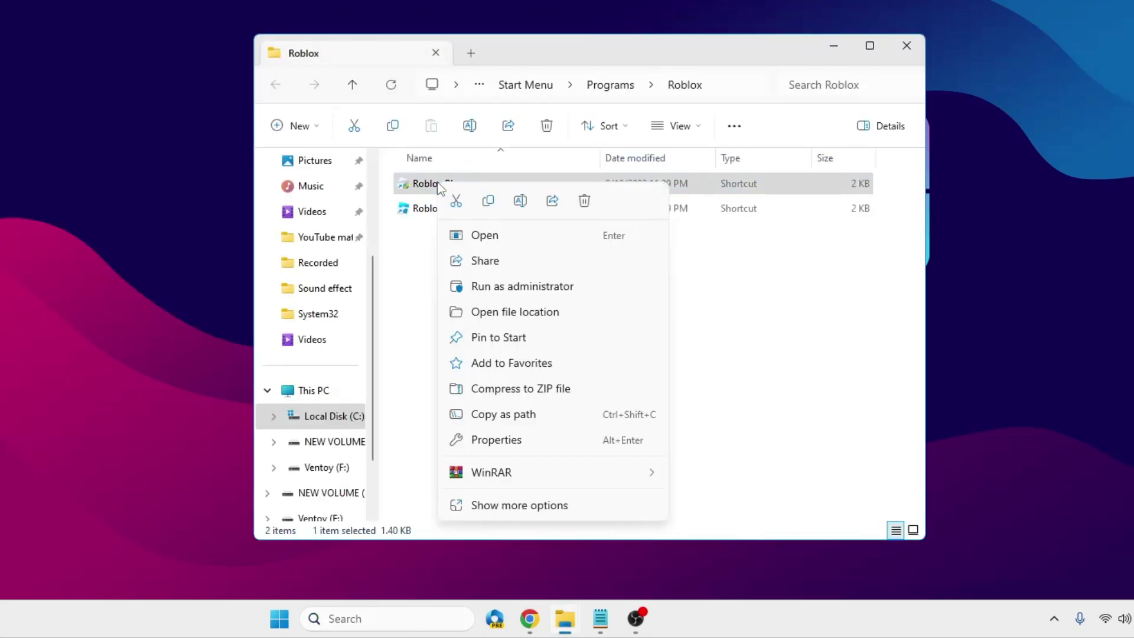
click(496, 312)
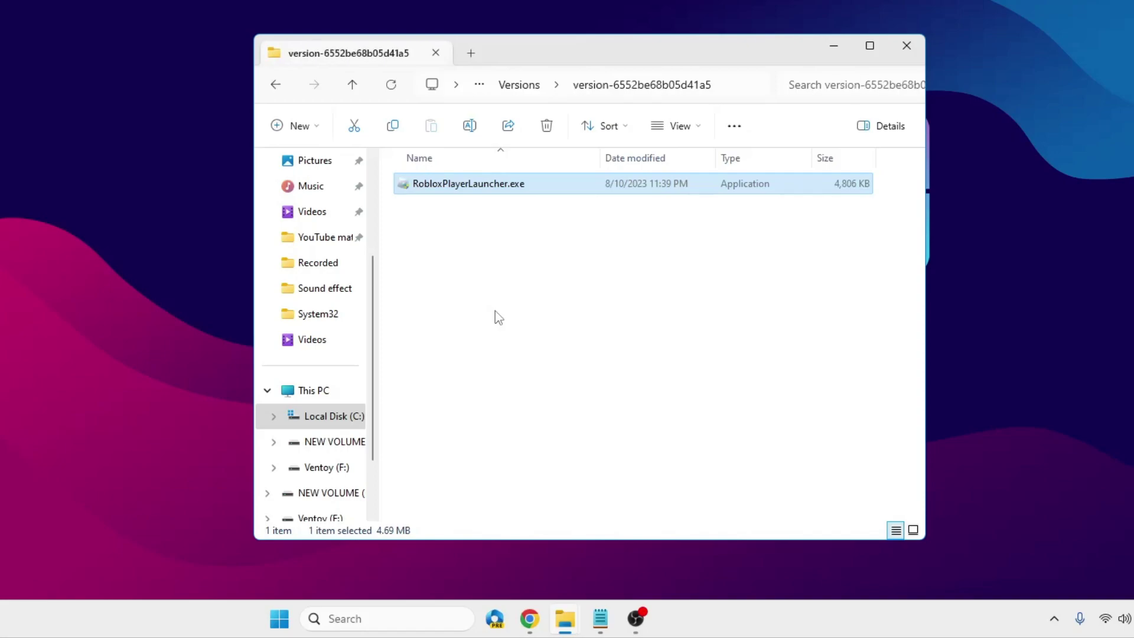
- Set RobloxPlayerLauncher.exe to Windows 8 compatibility and run as administrator, apply, and close Explorer
right_click(473, 185)
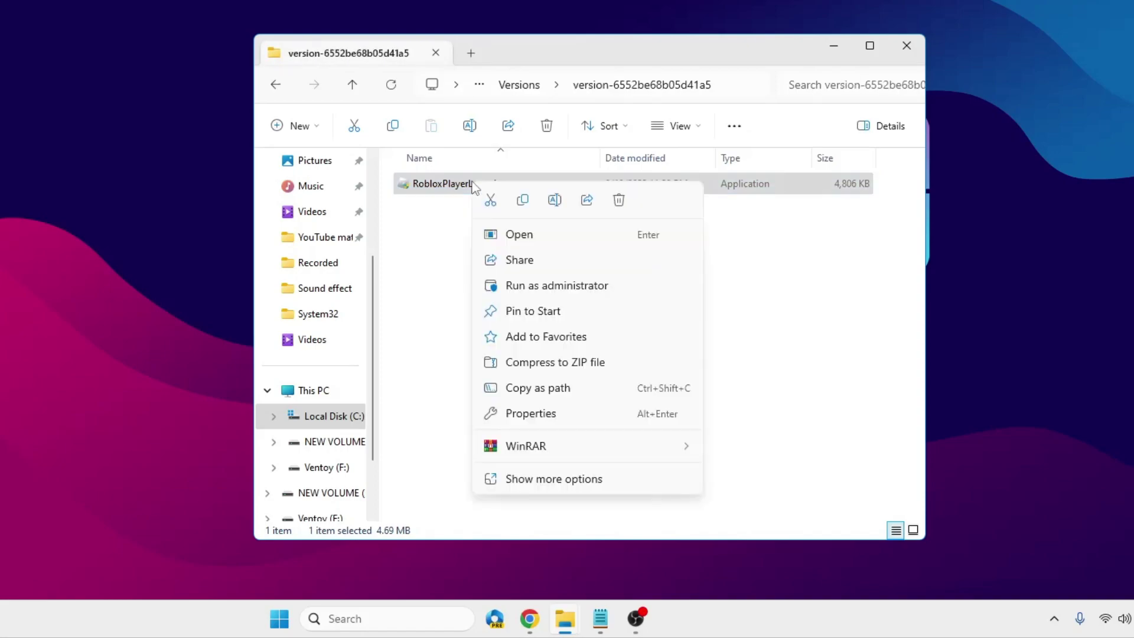
click(526, 414)
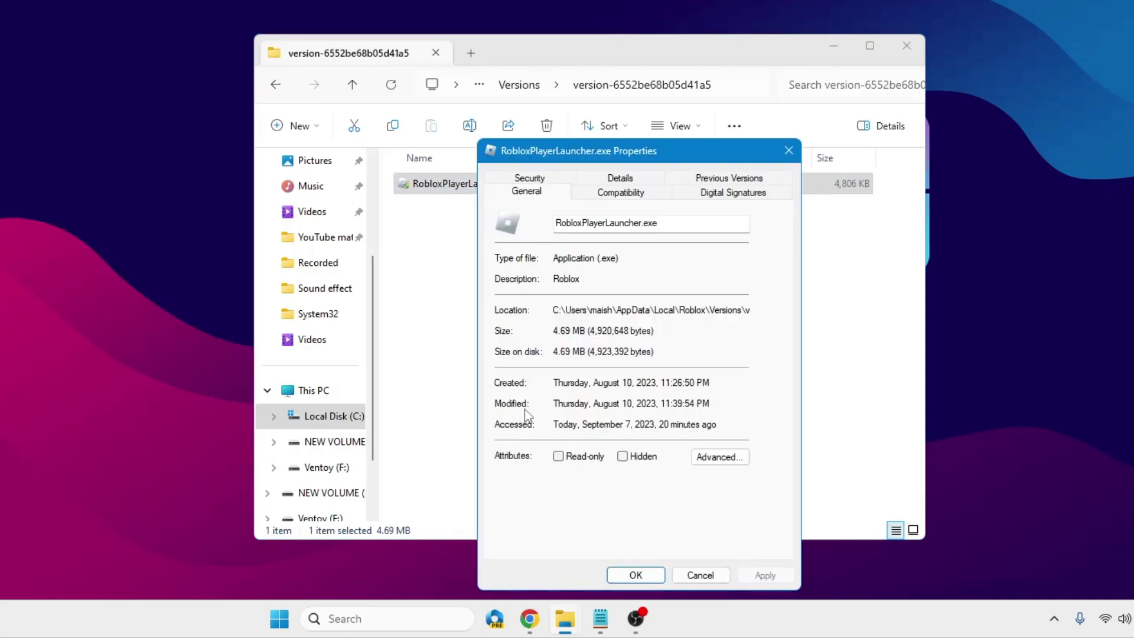
drag(600, 159, 565, 41)
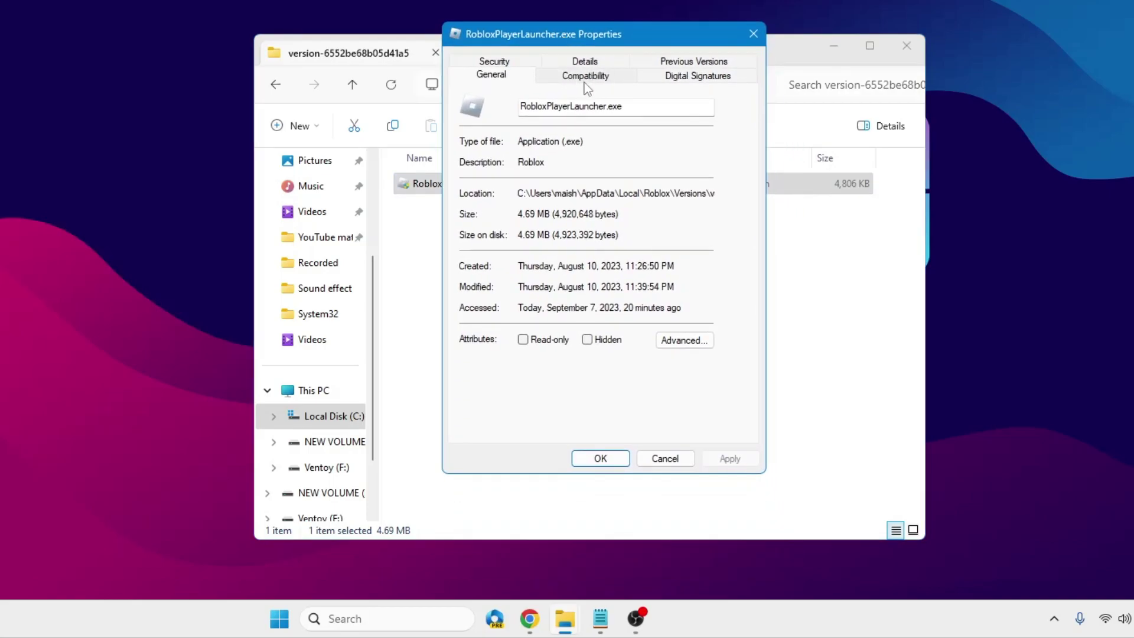
click(585, 84)
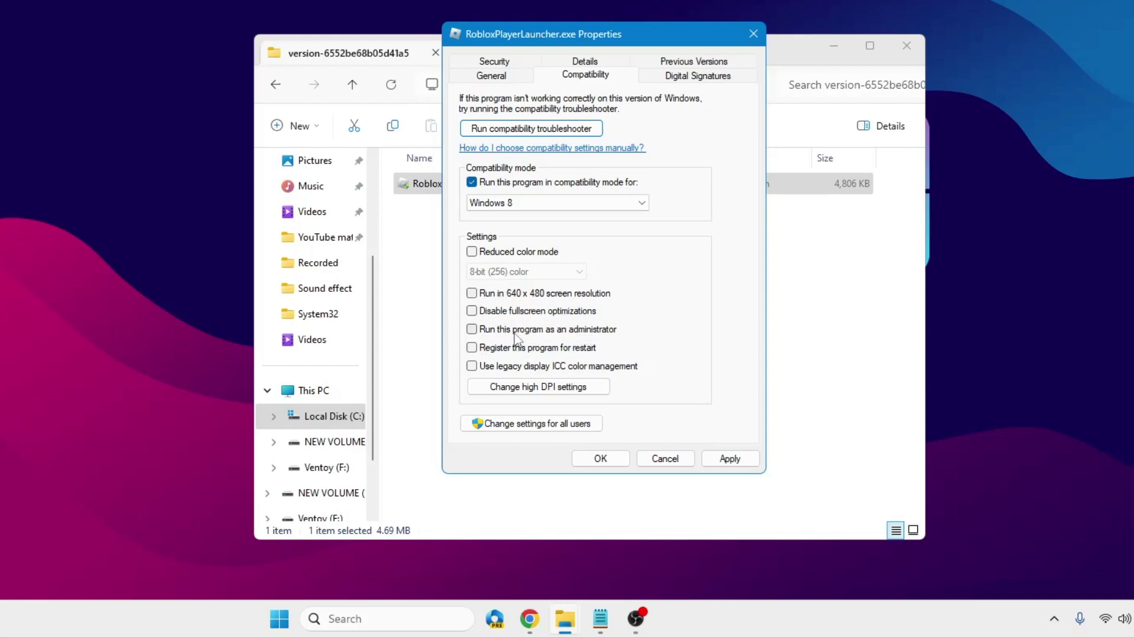
click(472, 330)
click(732, 460)
click(605, 463)
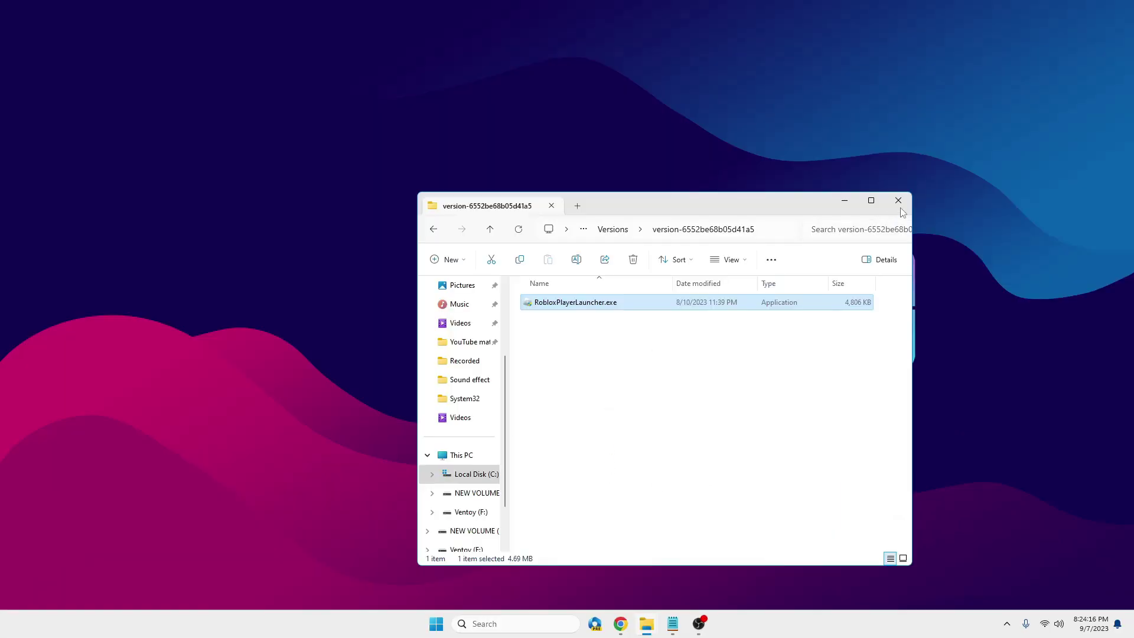
click(907, 46)
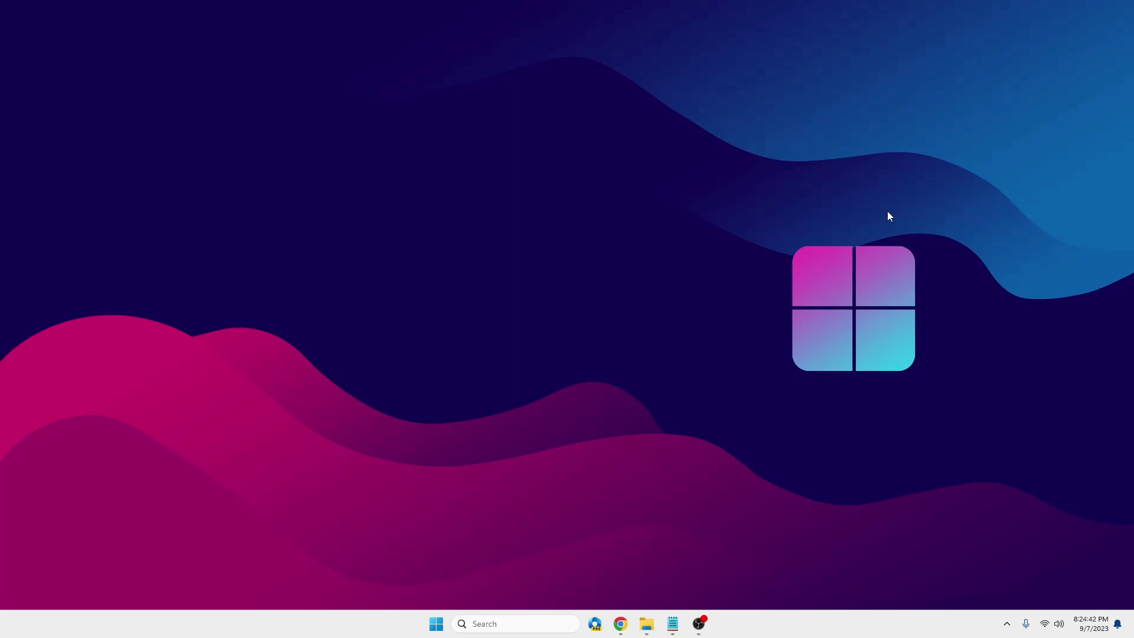
- Open the %localappdata% folder through the Run box
right_click(437, 625)
click(727, 495)
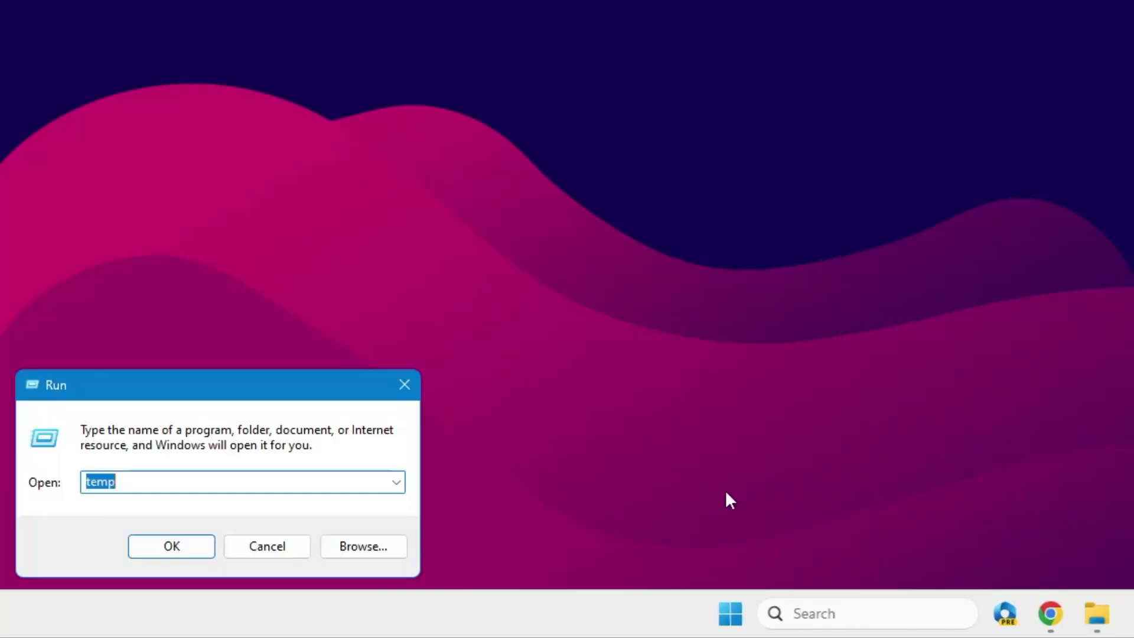
text(%l)
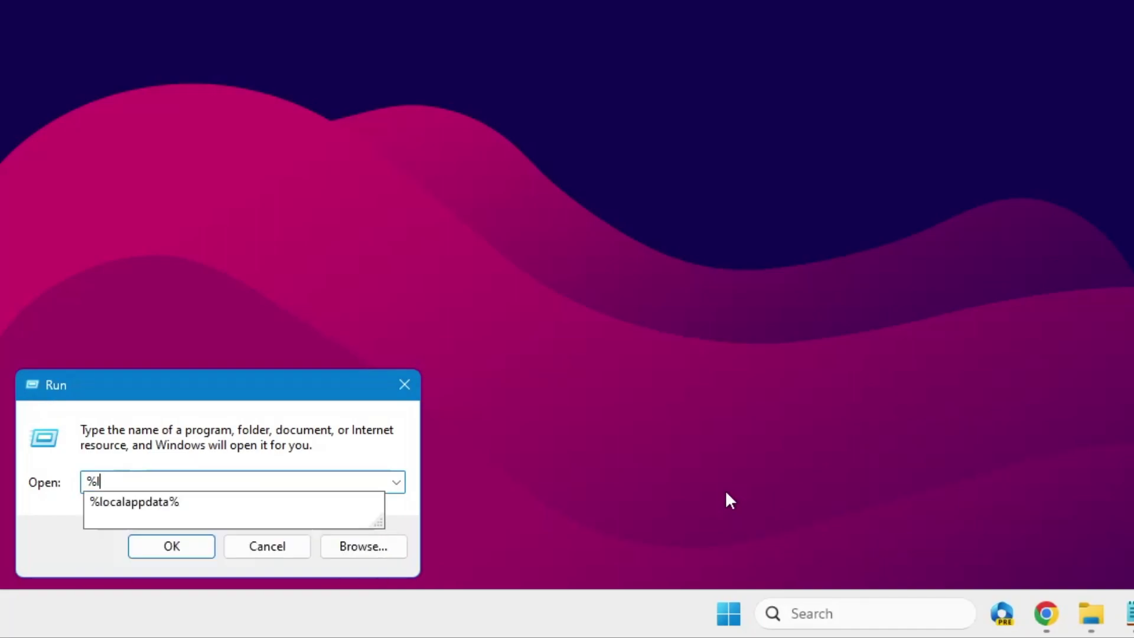
key(Down)
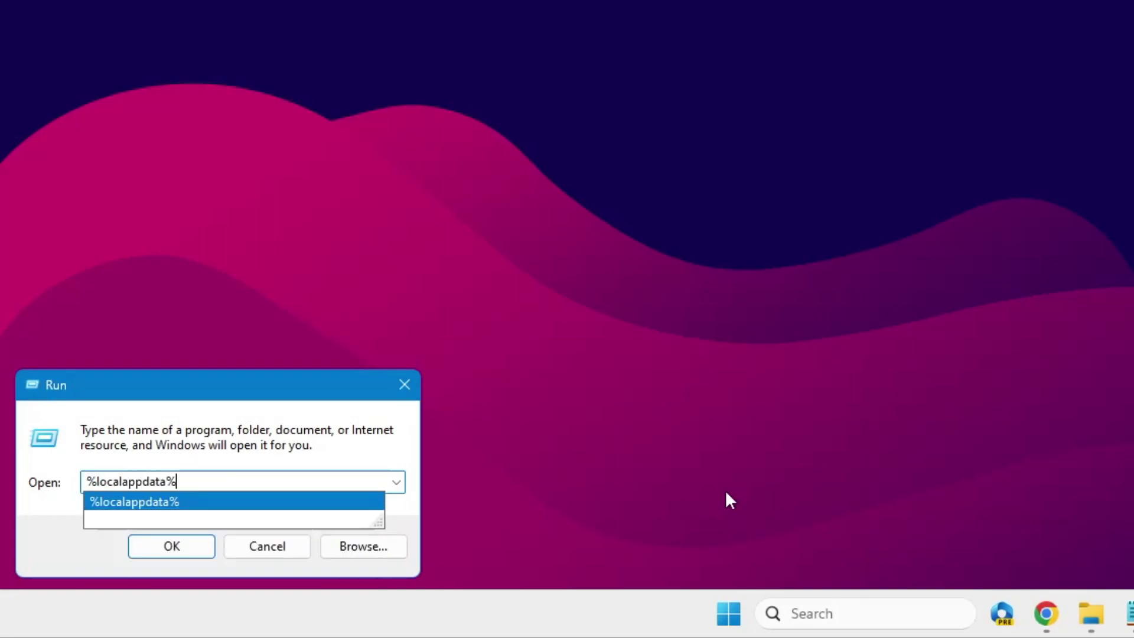
click(184, 548)
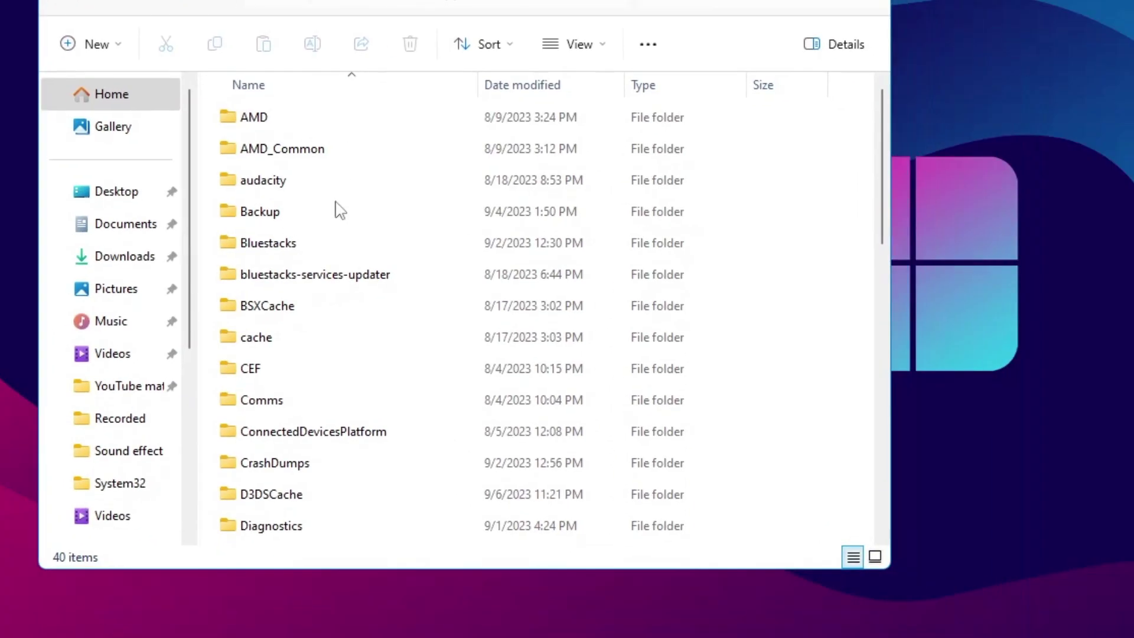
- Find the Roblox folder in local app data and delete it
click(1017, 243)
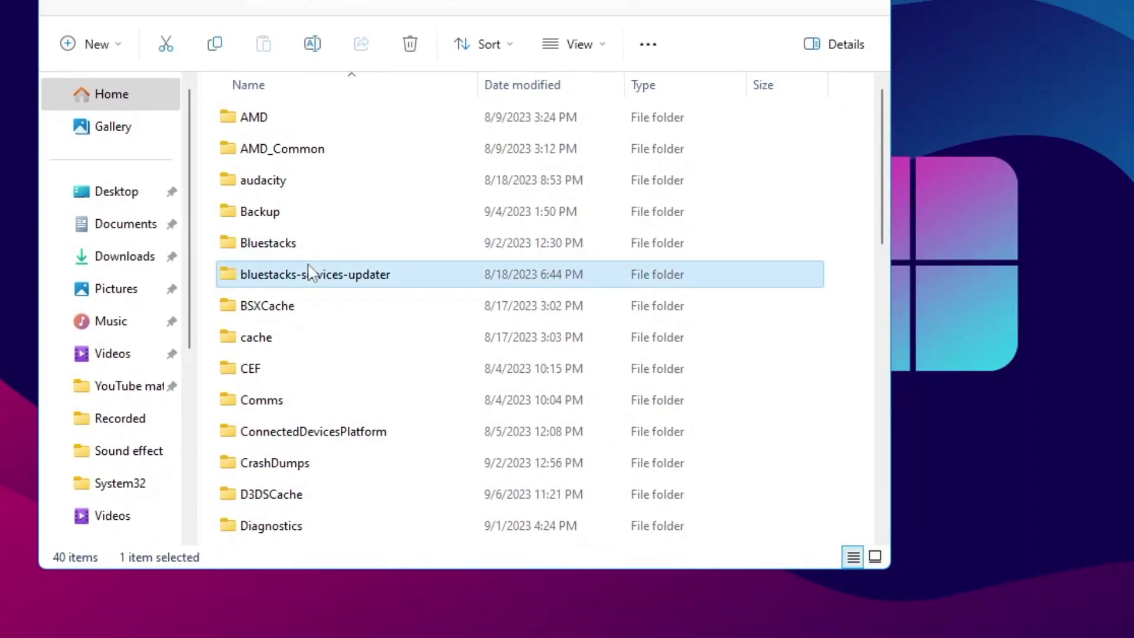
key(r)
click(292, 193)
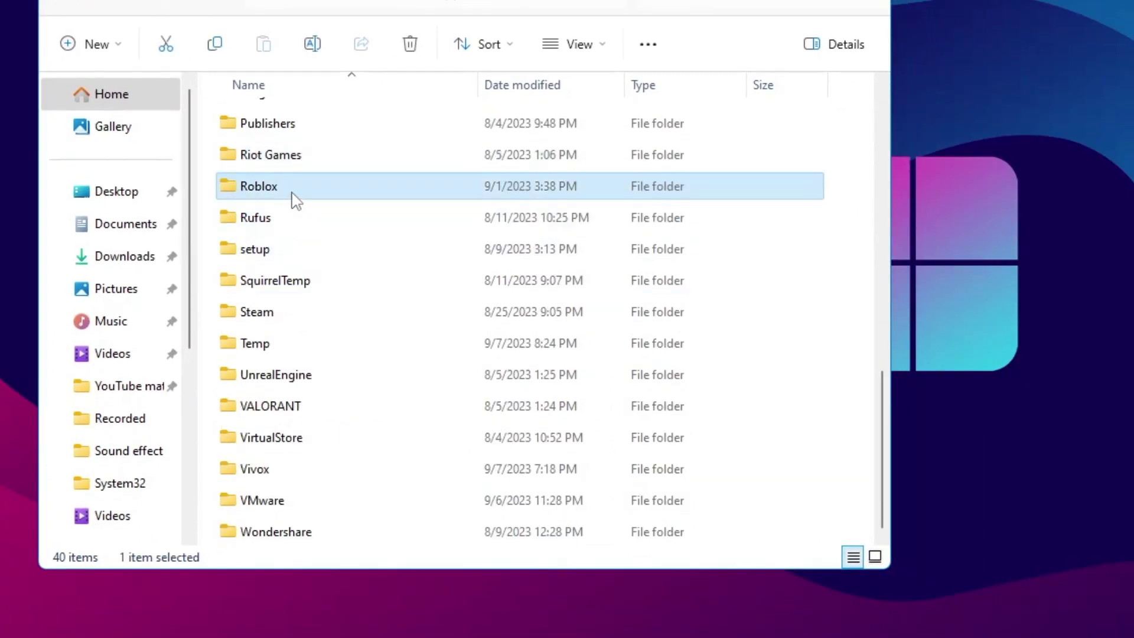
right_click(291, 194)
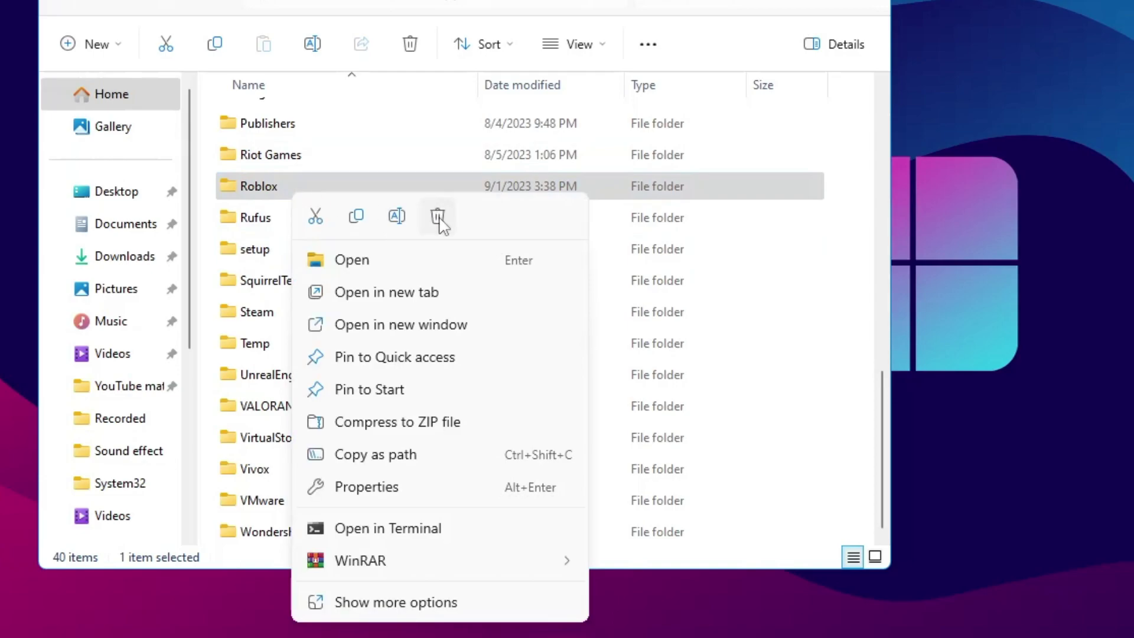
click(441, 223)
mouse_move(258, 195)
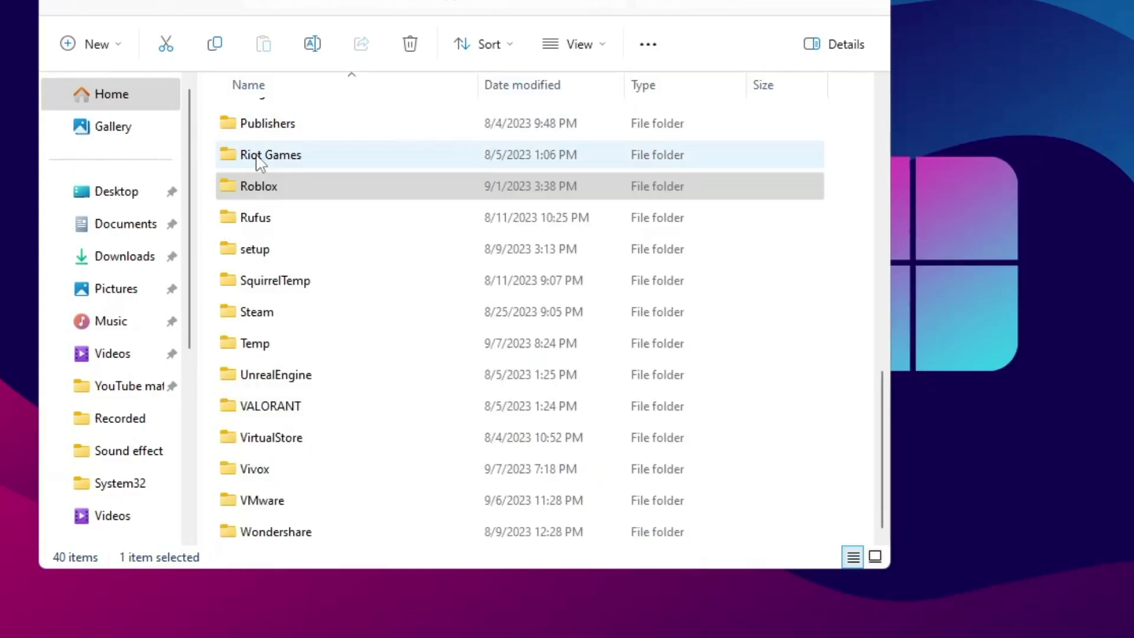
click(299, 196)
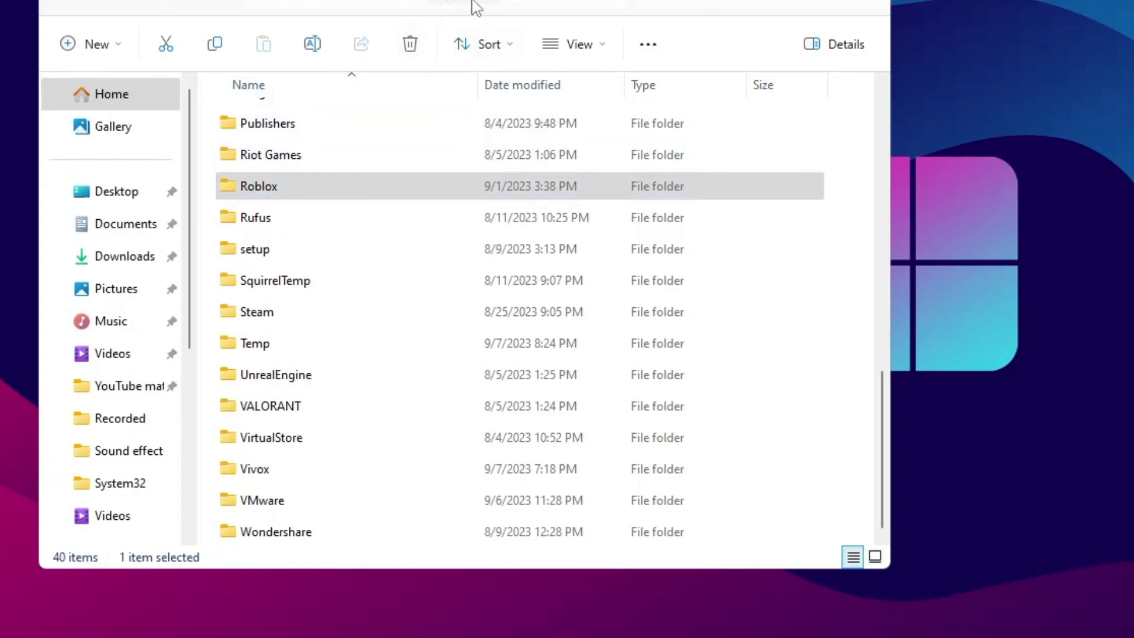
click(232, 197)
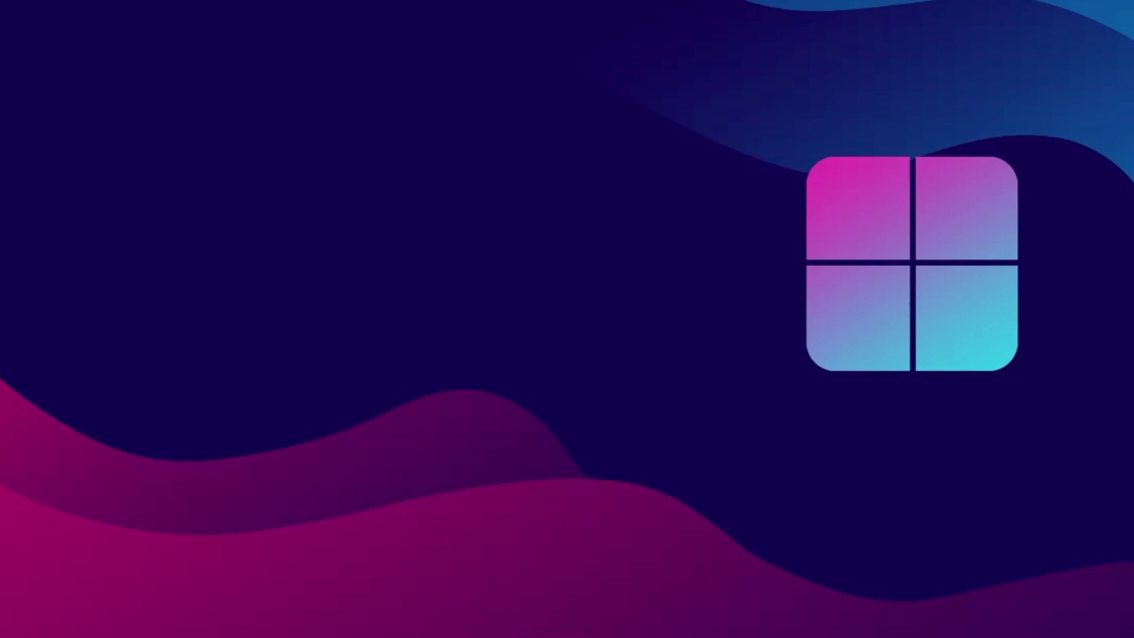
- Switch to the Chrome window showing roblox.com/home
click(620, 625)
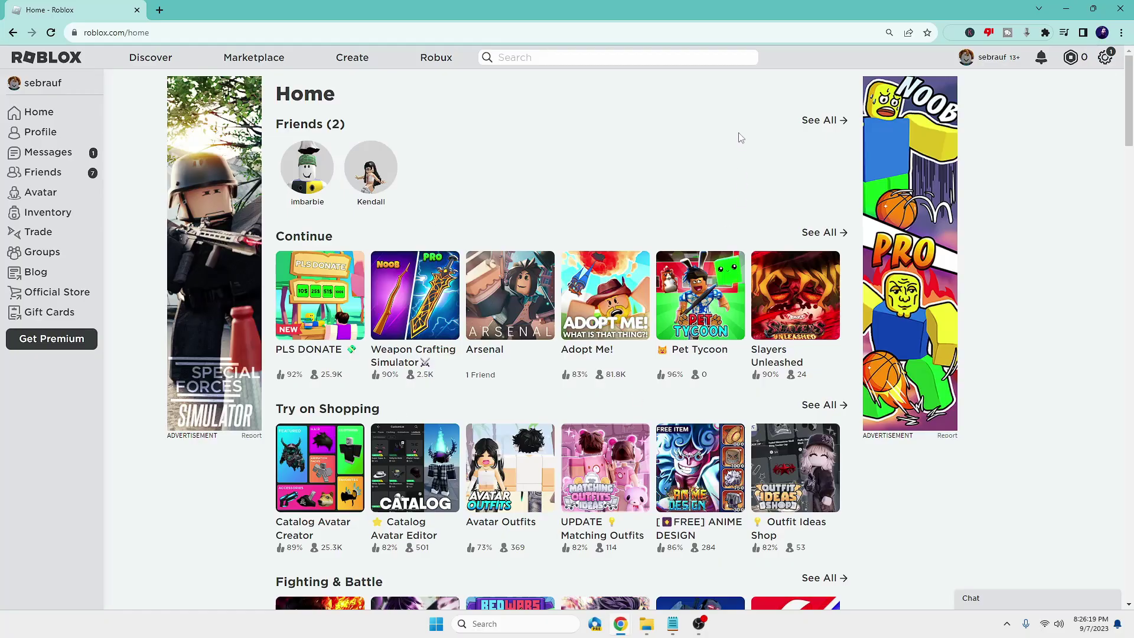